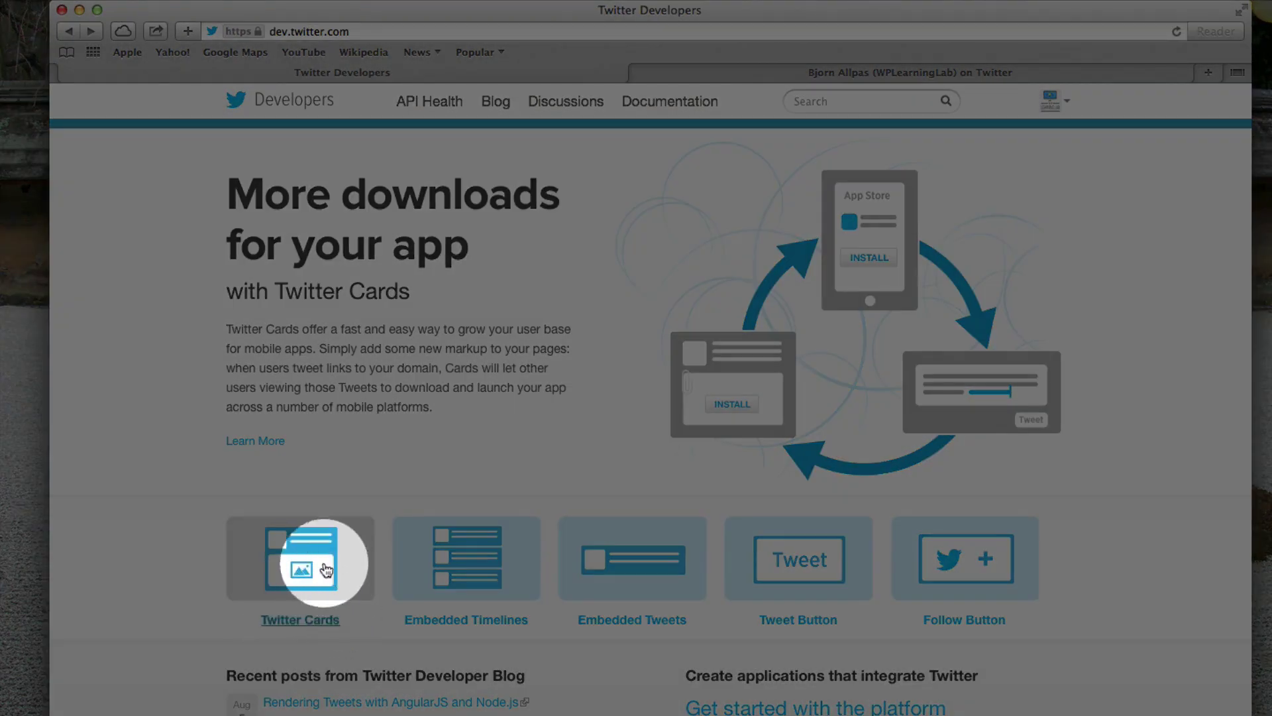
- Open the Twitter Cards overview page from the dev.twitter.com home page
{"action": "left_click", "coordinate": [325, 564]}
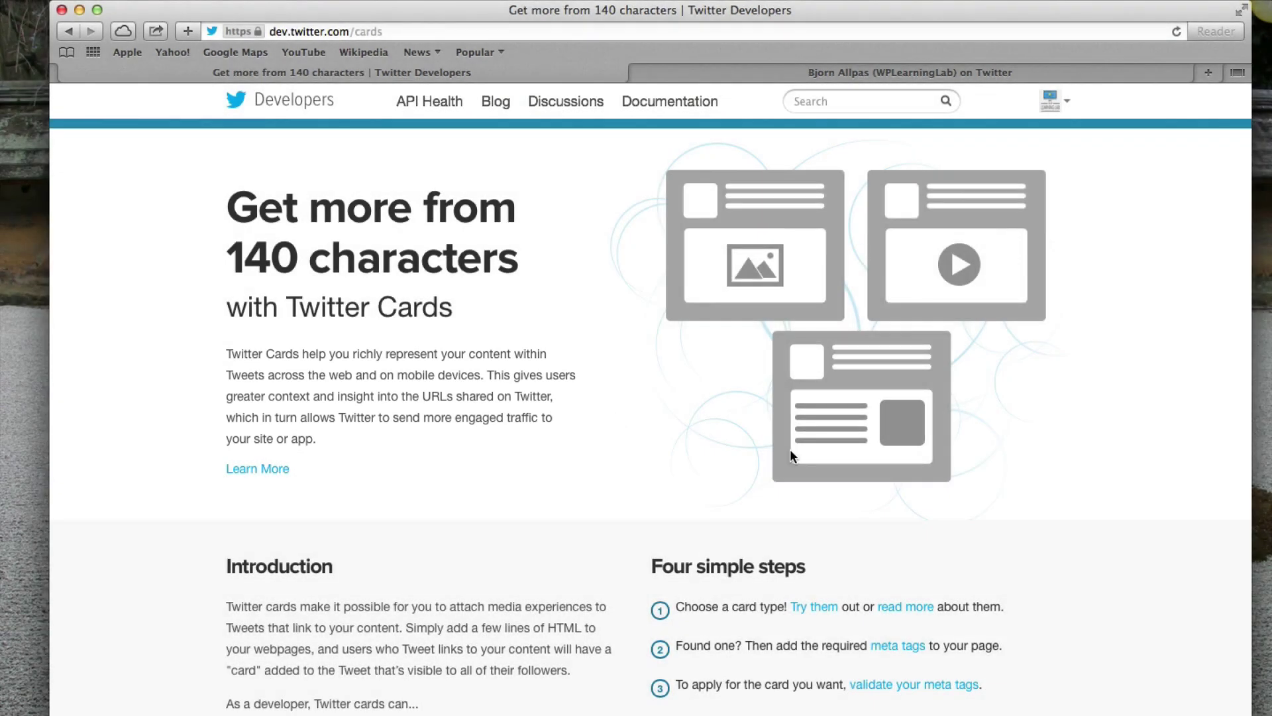
- Paste the Facebook Like Button post URL into the Validate & Apply tab and validate it
{"action": "left_click", "coordinate": [924, 686]}
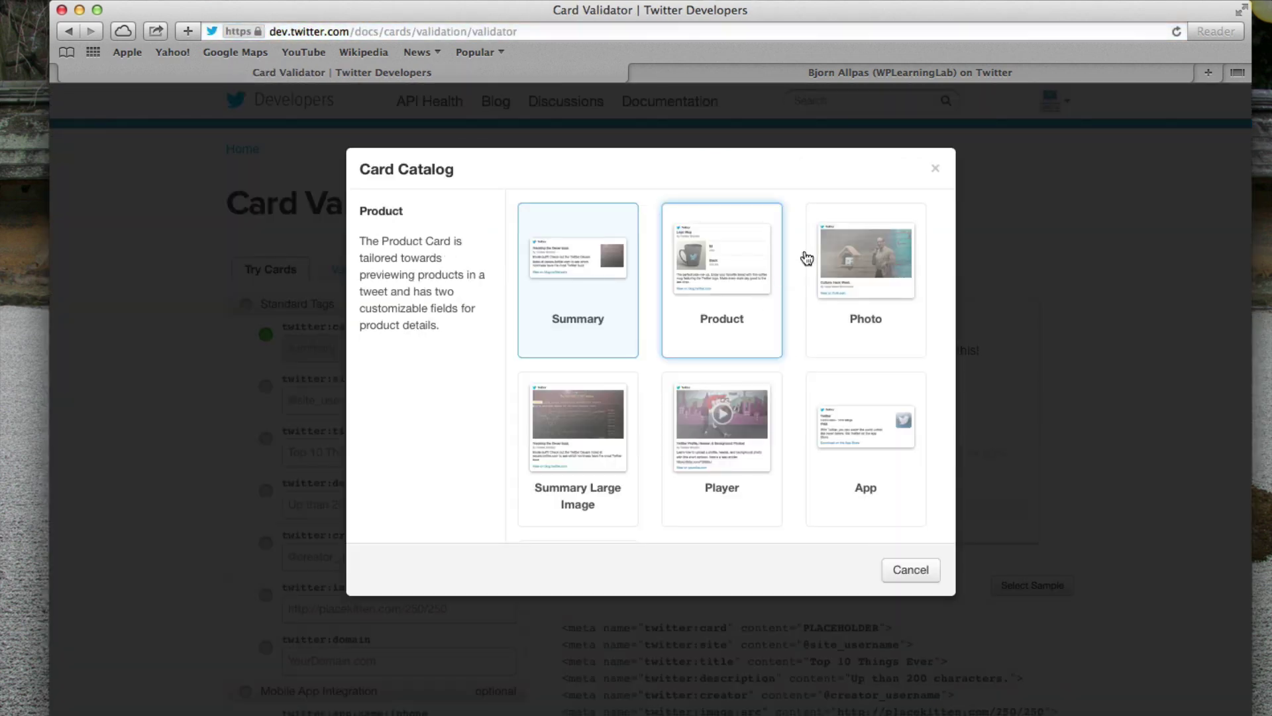
{"action": "left_click", "coordinate": [911, 567]}
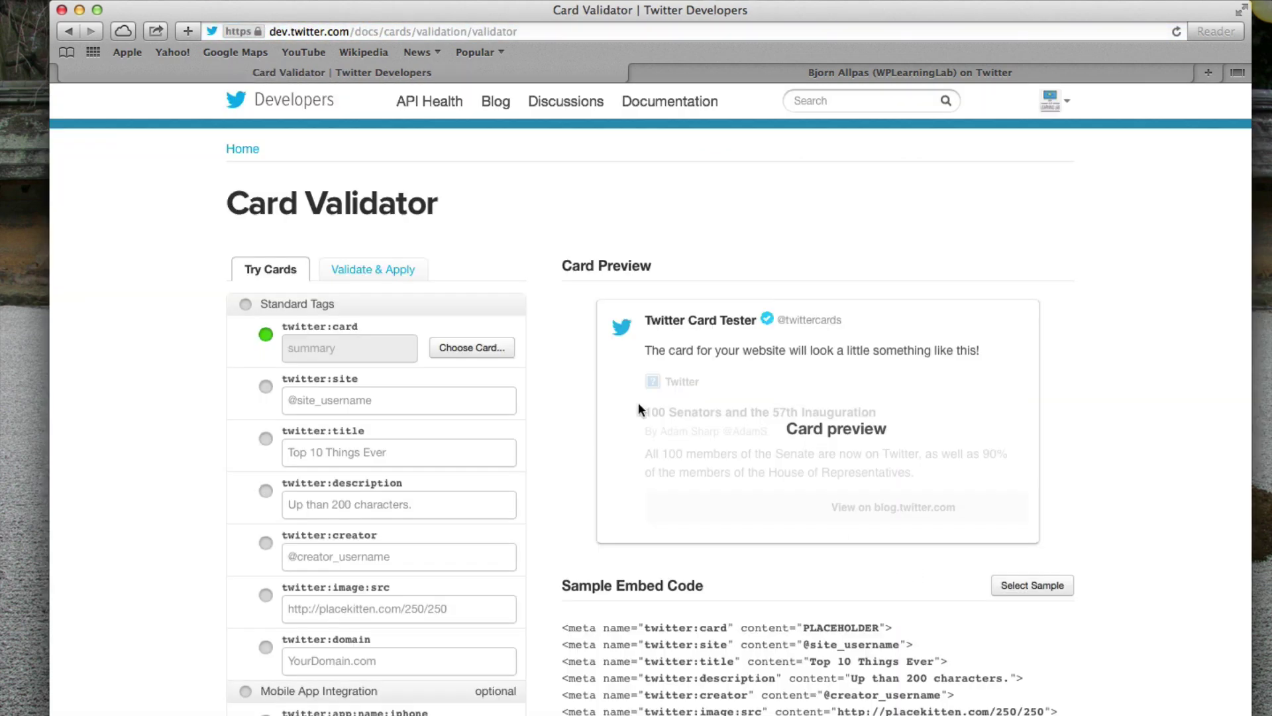
{"action": "left_click", "coordinate": [378, 269]}
{"action": "key", "text": "super+v"}
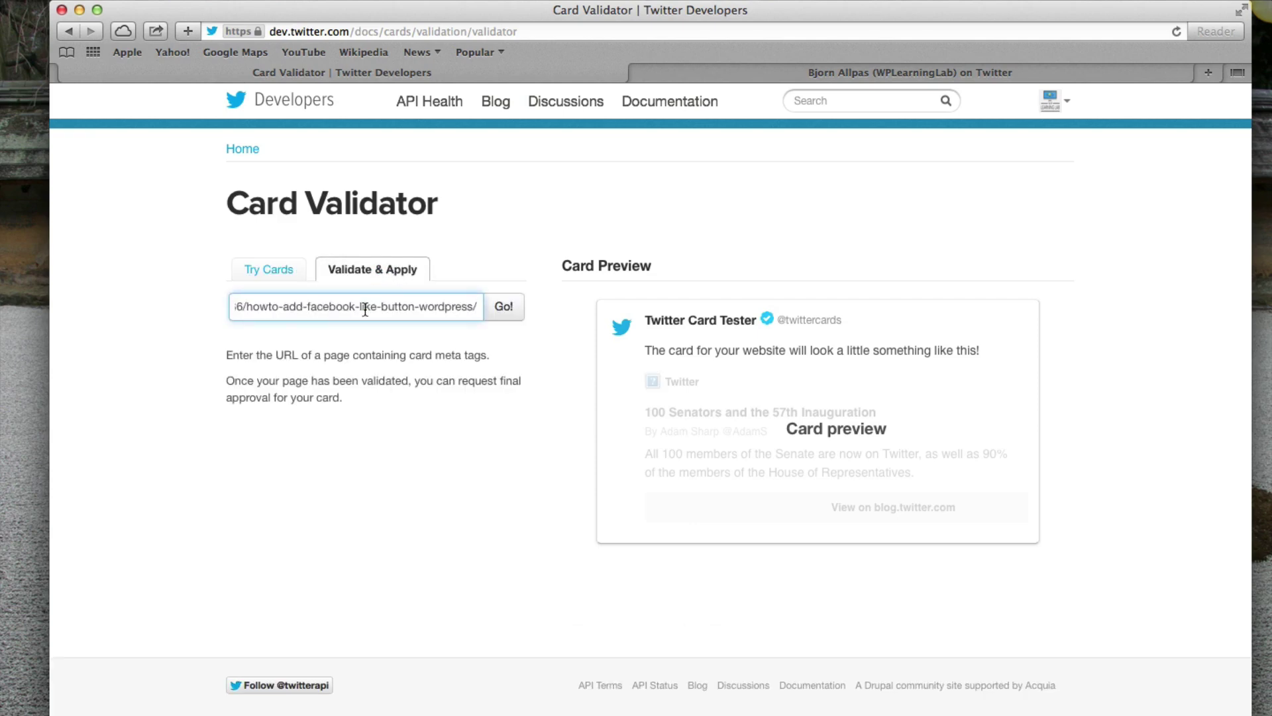
{"action": "left_click", "coordinate": [504, 308]}
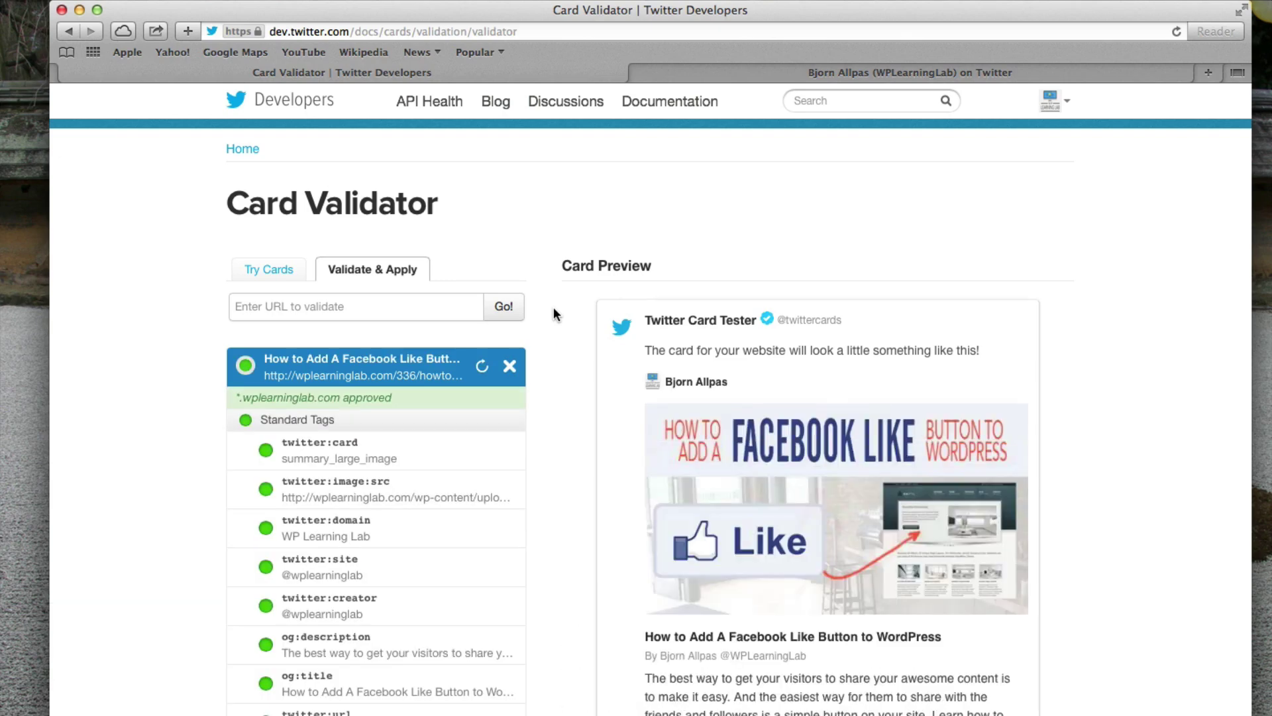
{"action": "scroll", "coordinate": [575, 313], "scroll_direction": "down", "scroll_amount": 2}
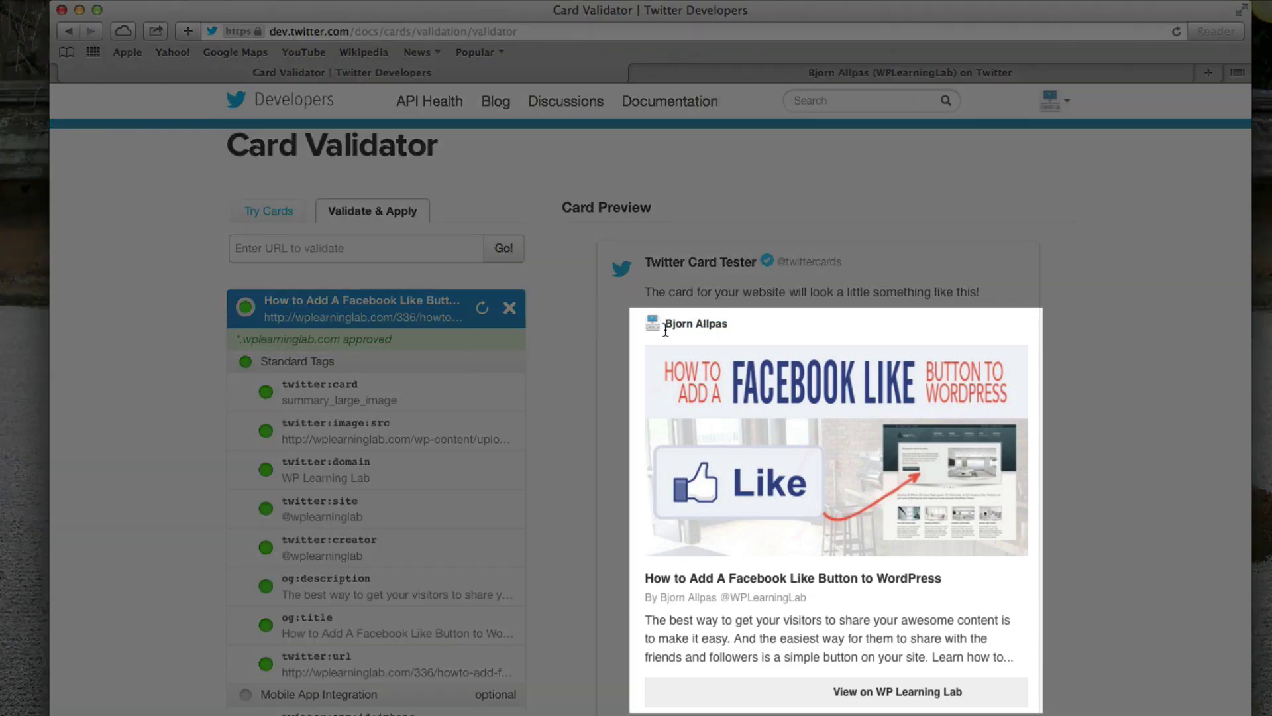
{"action": "scroll", "coordinate": [634, 340], "scroll_direction": "down", "scroll_amount": 3}
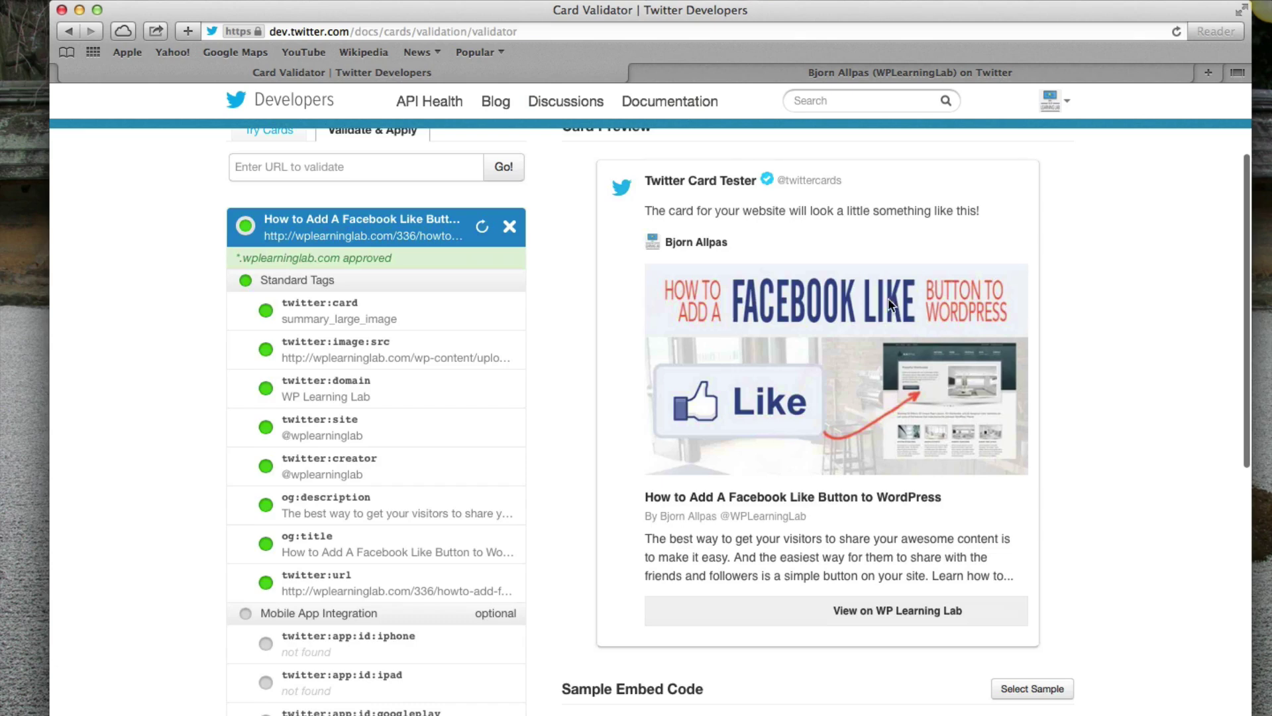
{"action": "scroll", "coordinate": [813, 371], "scroll_direction": "down", "scroll_amount": 3}
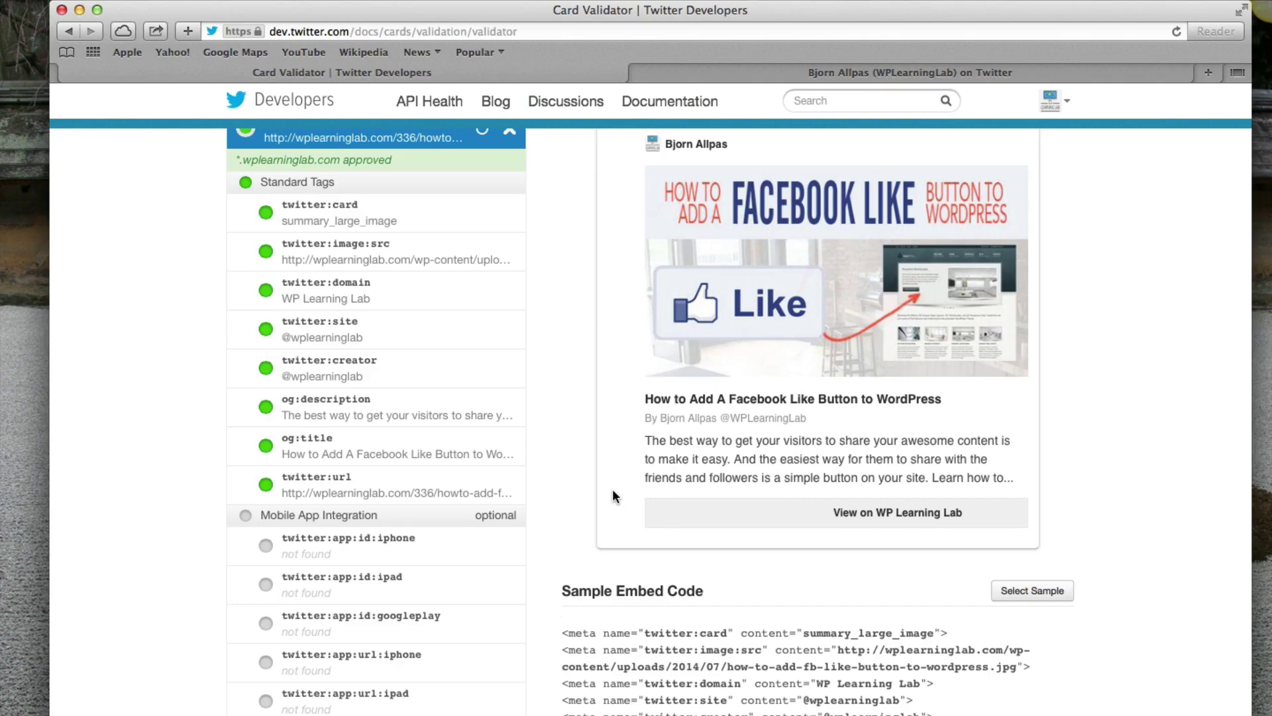
{"action": "scroll", "coordinate": [612, 487], "scroll_direction": "up", "scroll_amount": 3}
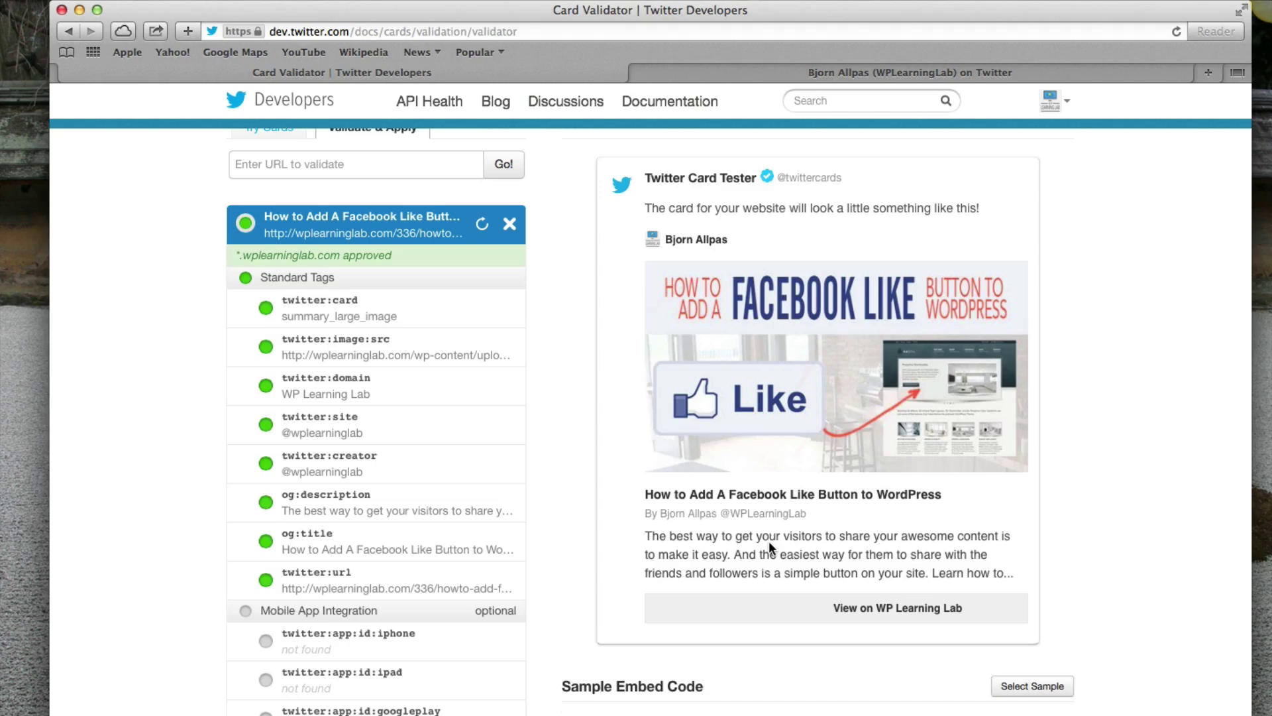
{"action": "scroll", "coordinate": [768, 540], "scroll_direction": "up", "scroll_amount": 2}
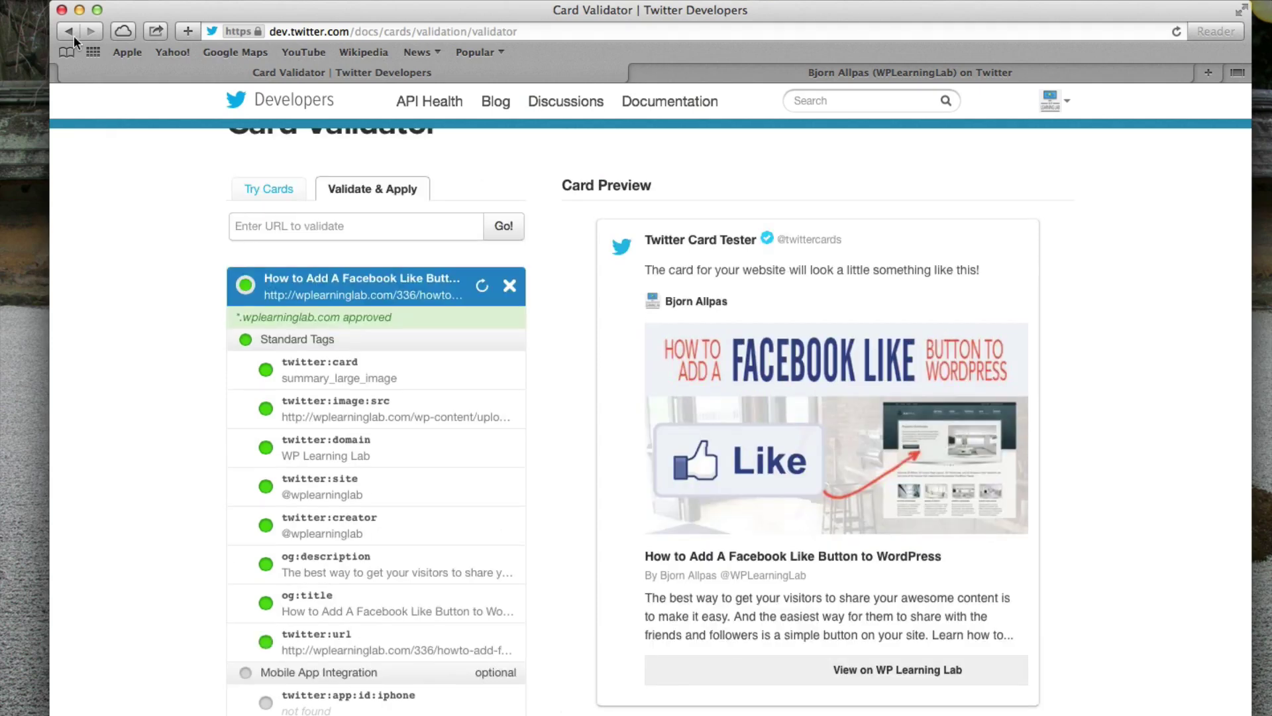
- Go back to the Twitter Developers home page and reopen the Twitter Cards overview
{"action": "left_click", "coordinate": [73, 34]}
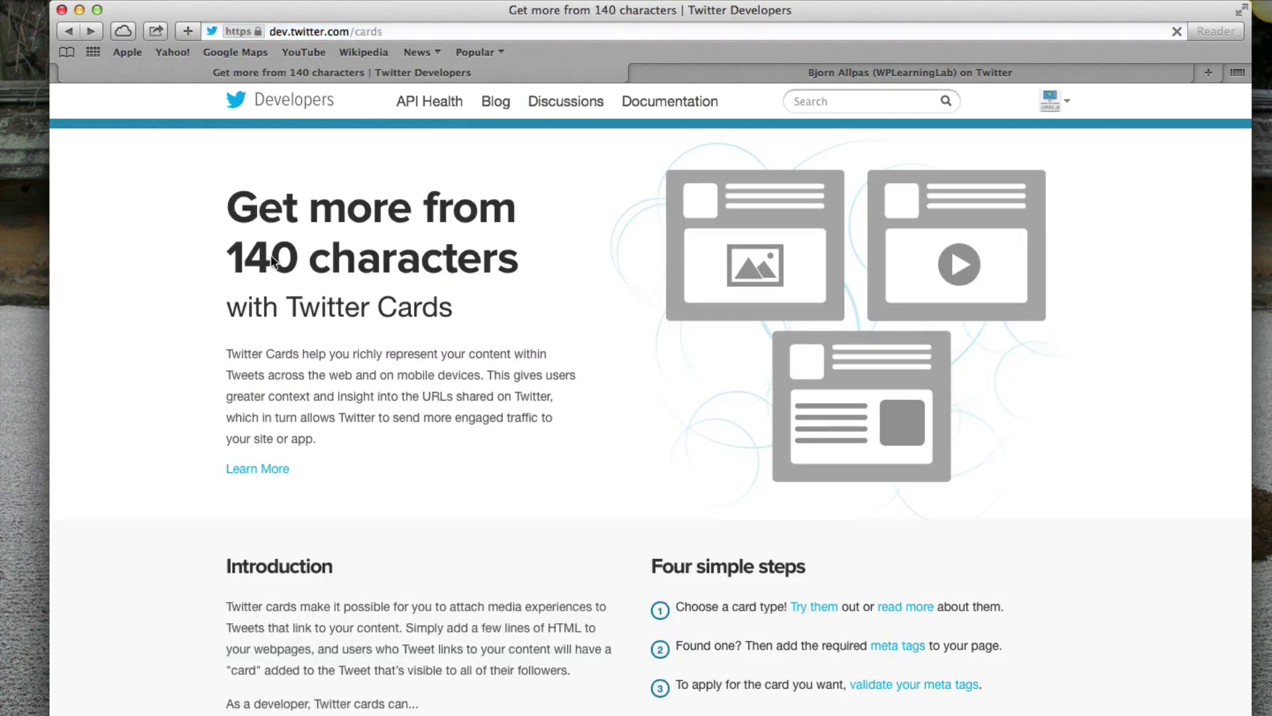
{"action": "scroll", "coordinate": [398, 356], "scroll_direction": "down", "scroll_amount": 3}
{"action": "scroll", "coordinate": [397, 356], "scroll_direction": "up", "scroll_amount": 1}
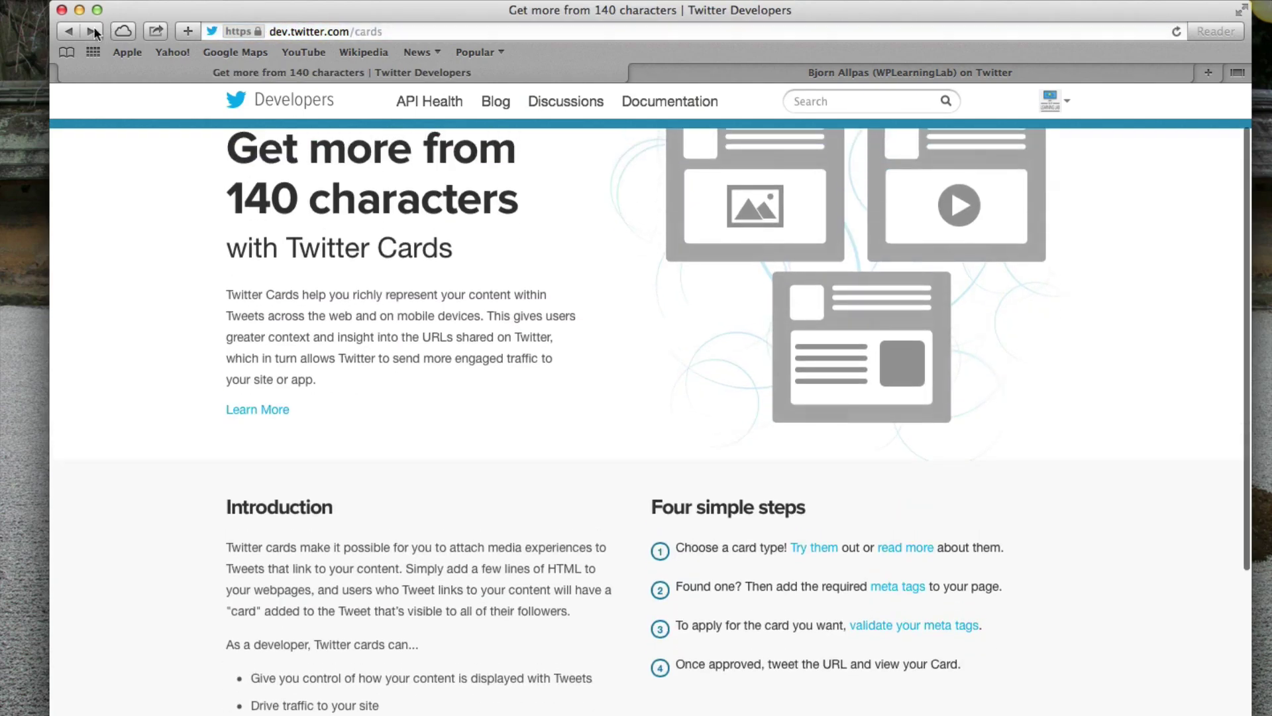
{"action": "left_click", "coordinate": [70, 32]}
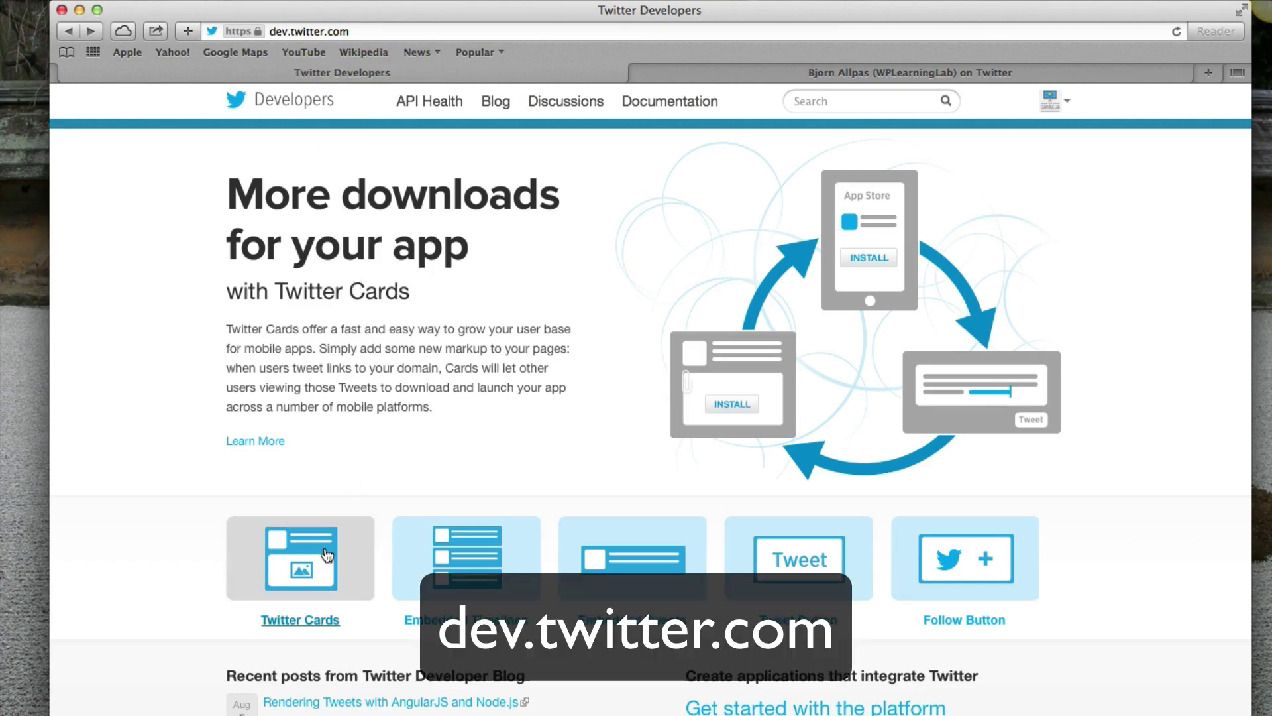
{"action": "left_click", "coordinate": [340, 579]}
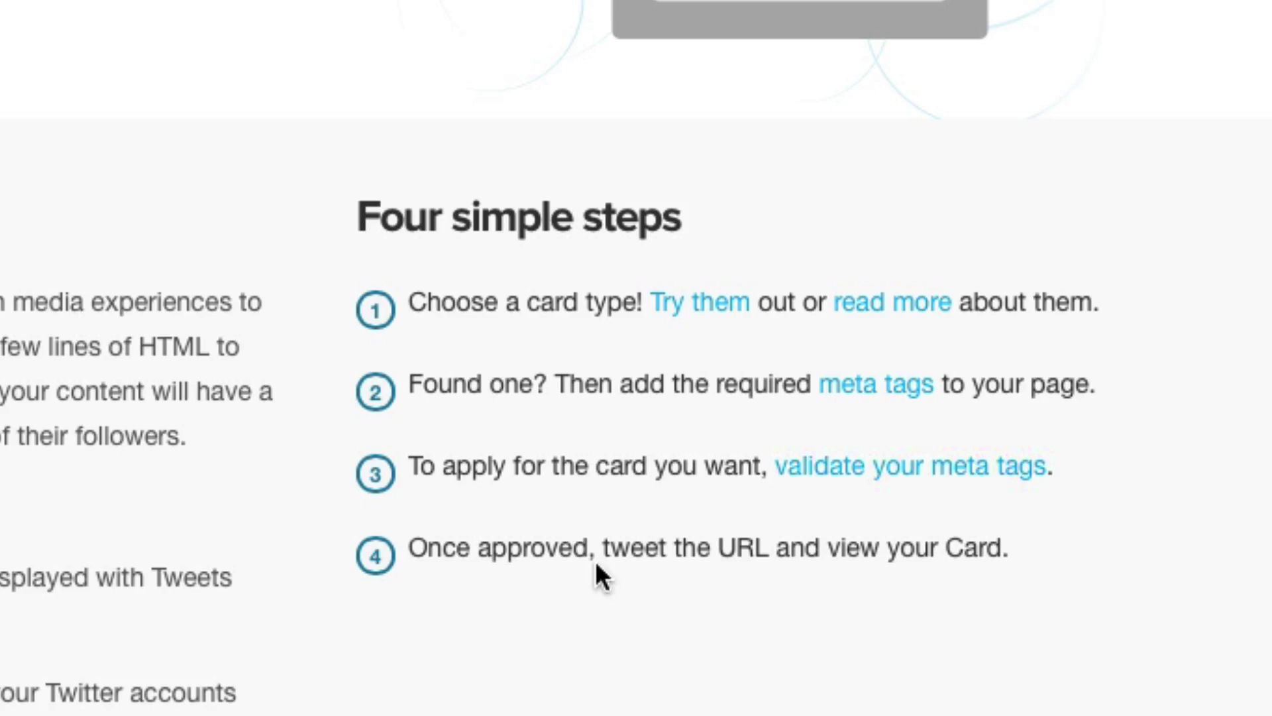
{"action": "left_click", "coordinate": [701, 305]}
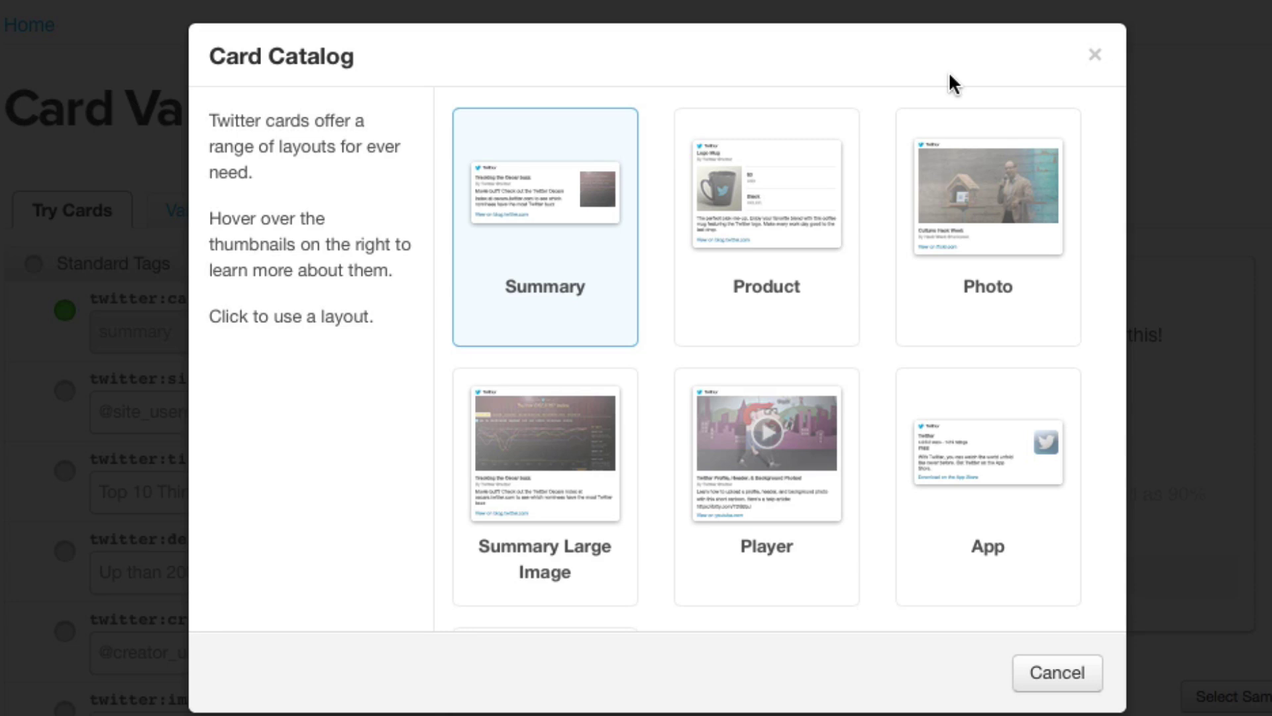
{"action": "mouse_move", "coordinate": [772, 391]}
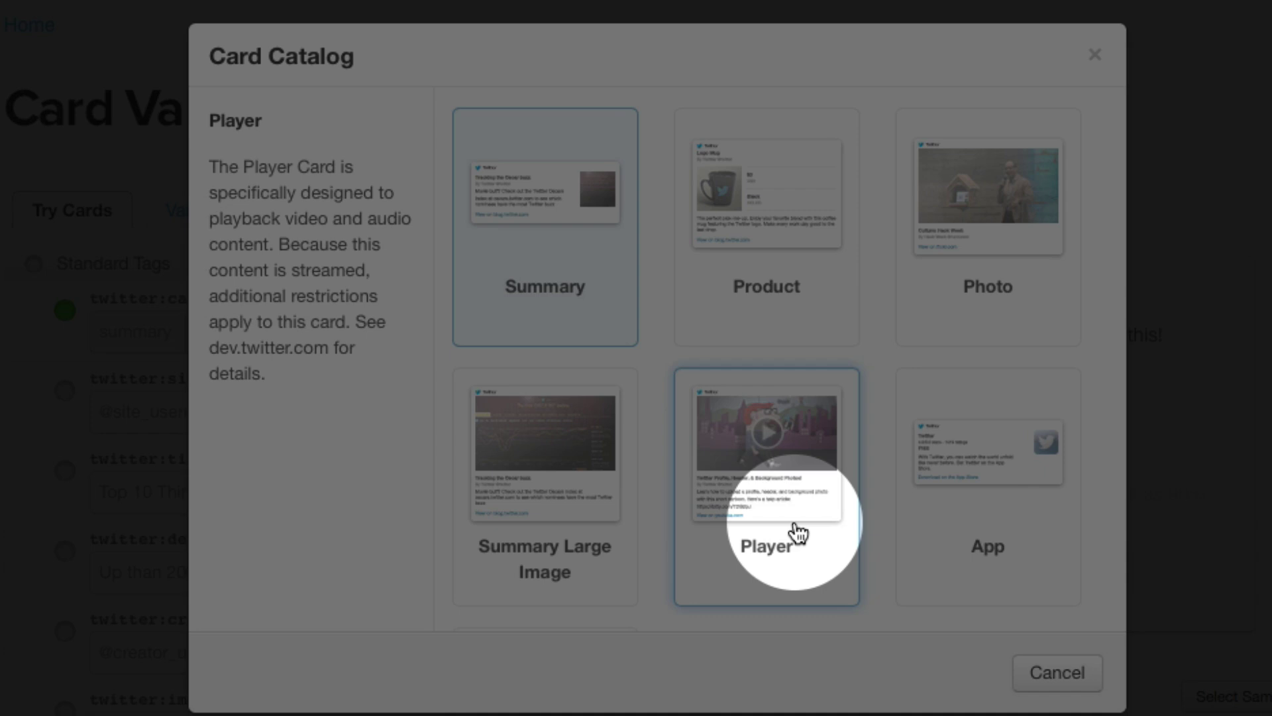
{"action": "mouse_move", "coordinate": [895, 307]}
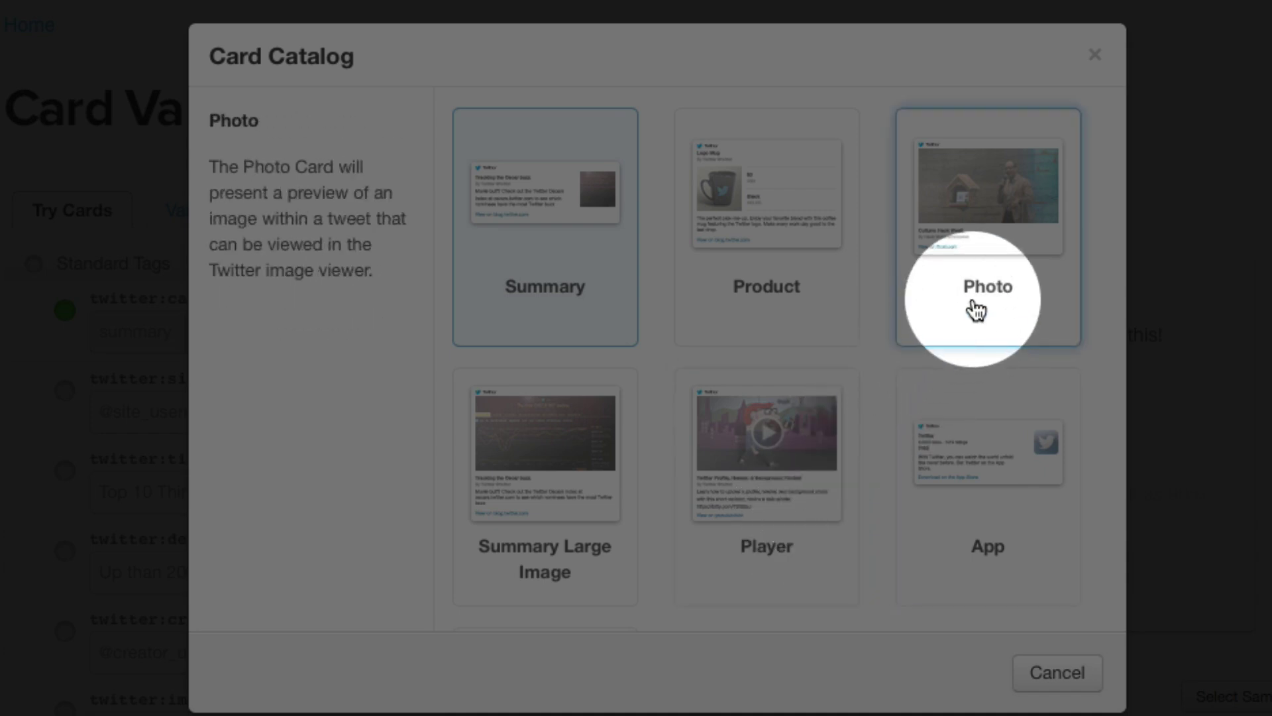
{"action": "mouse_move", "coordinate": [781, 247]}
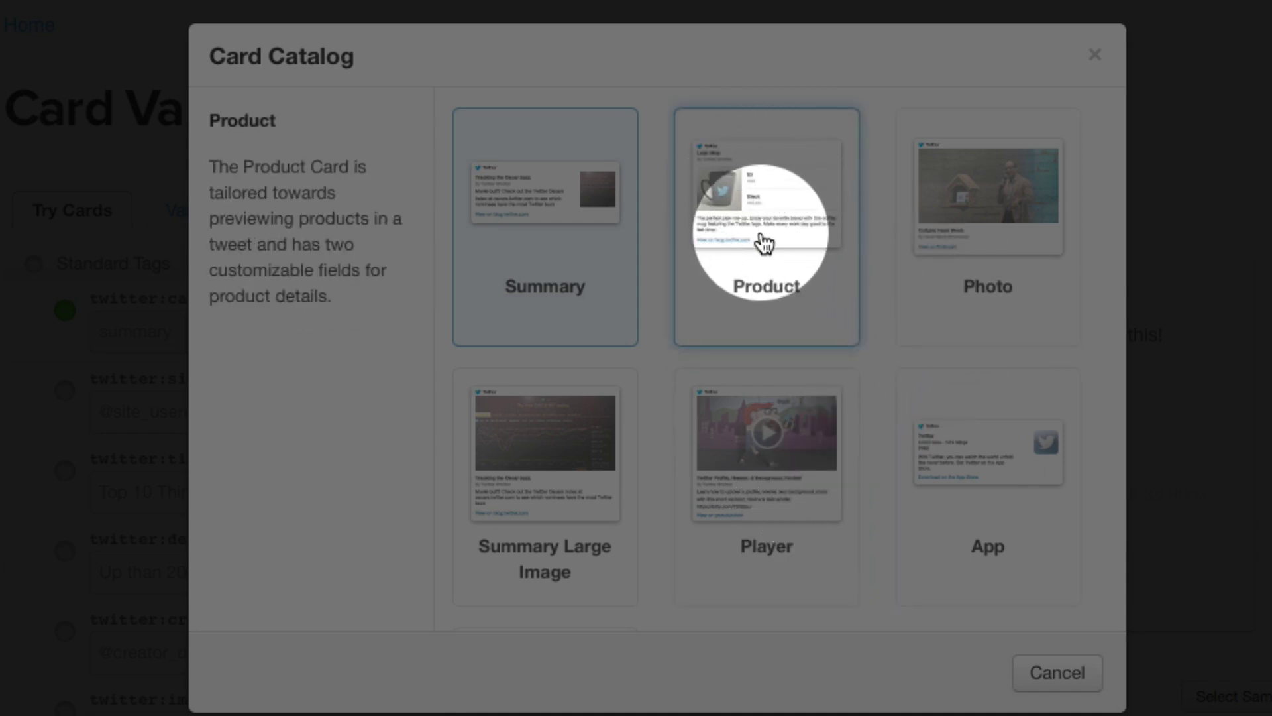
{"action": "mouse_move", "coordinate": [588, 508]}
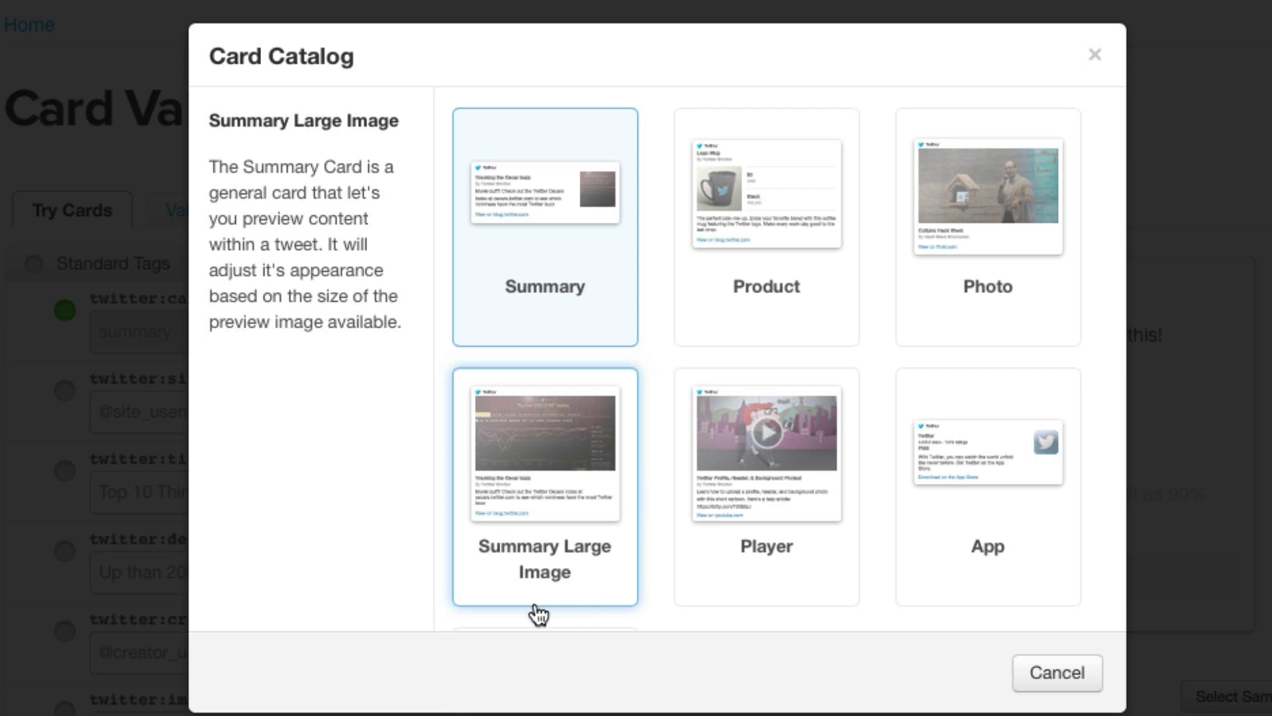
{"action": "left_click", "coordinate": [591, 497]}
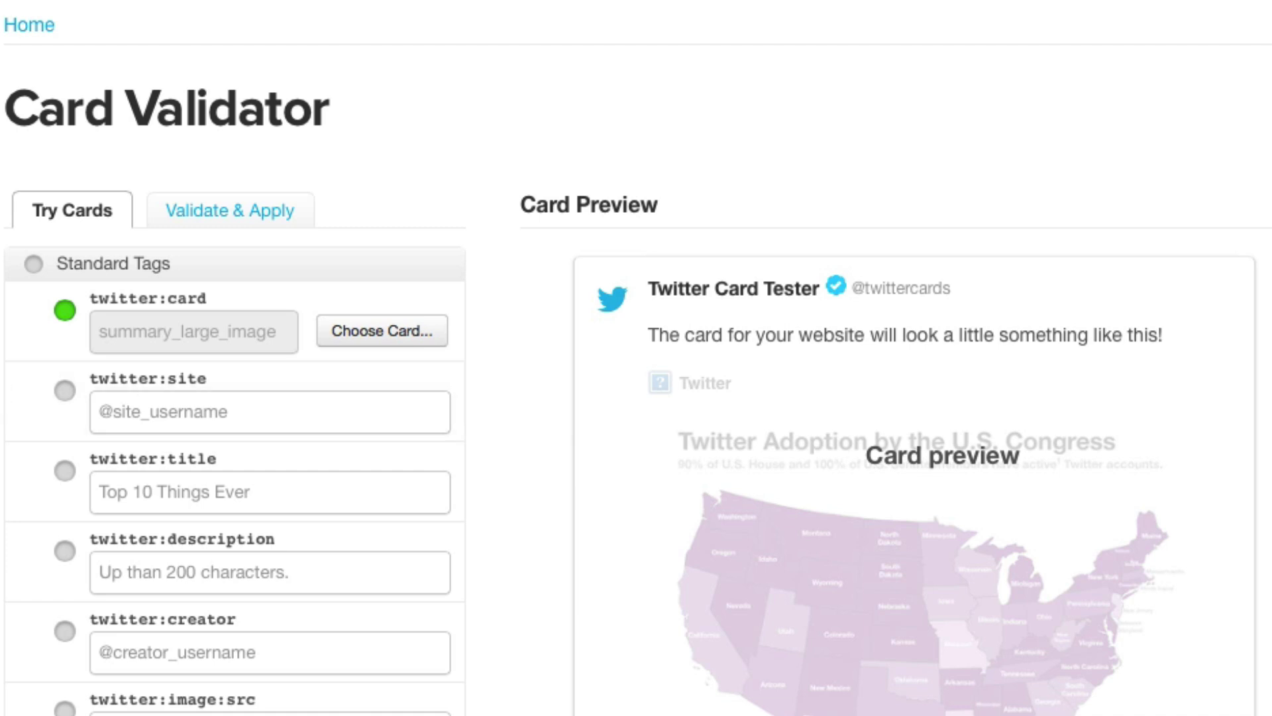
{"action": "scroll", "coordinate": [78, 322], "scroll_direction": "down", "scroll_amount": 3}
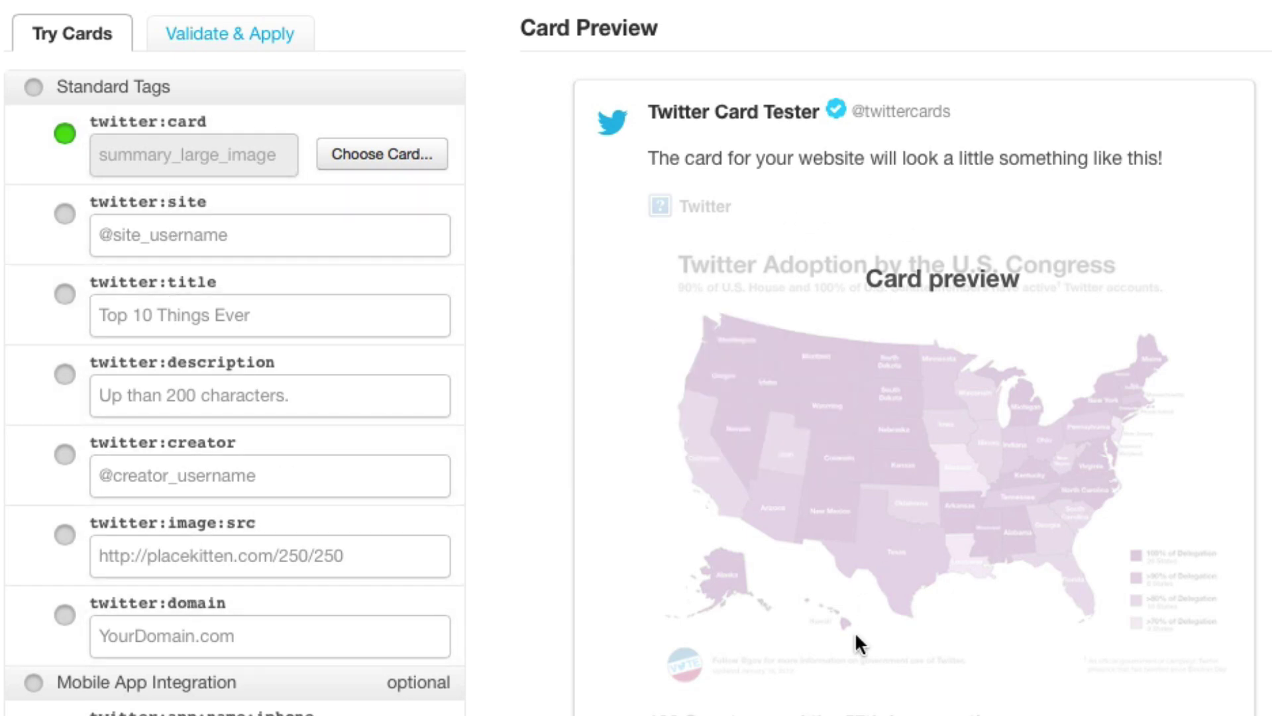
{"action": "scroll", "coordinate": [575, 308], "scroll_direction": "down", "scroll_amount": 15}
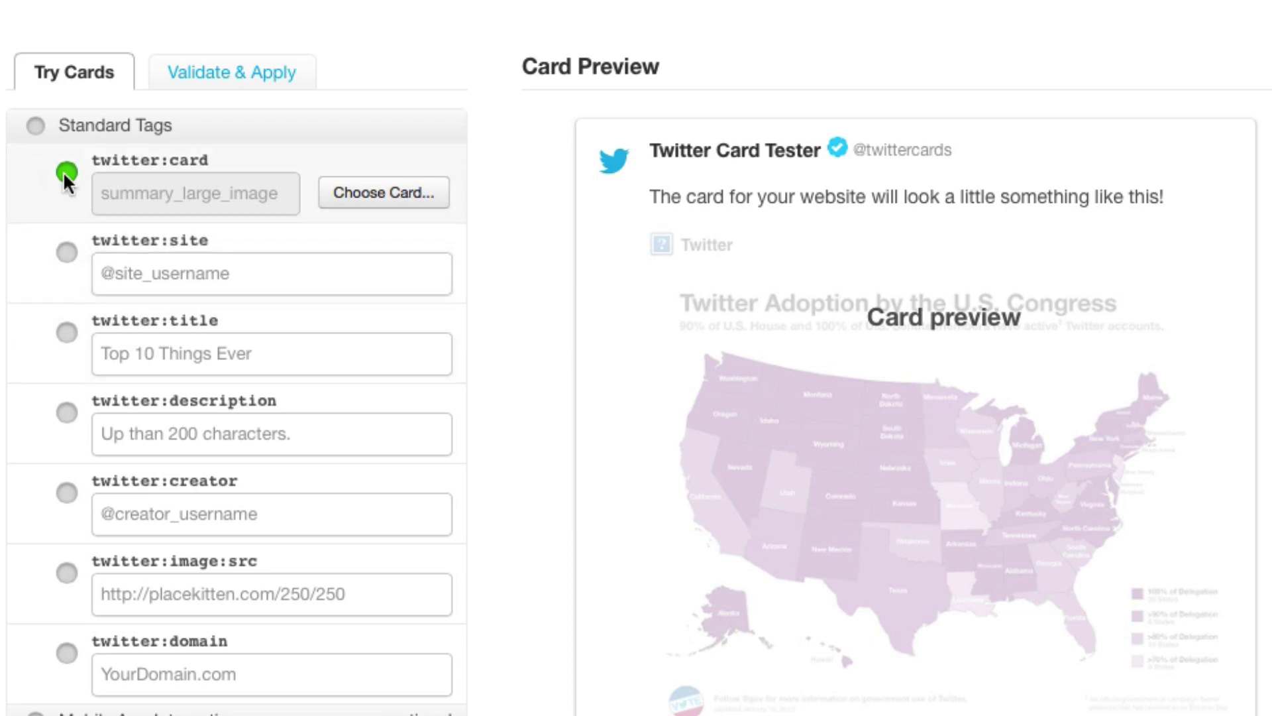
{"action": "mouse_move", "coordinate": [68, 166]}
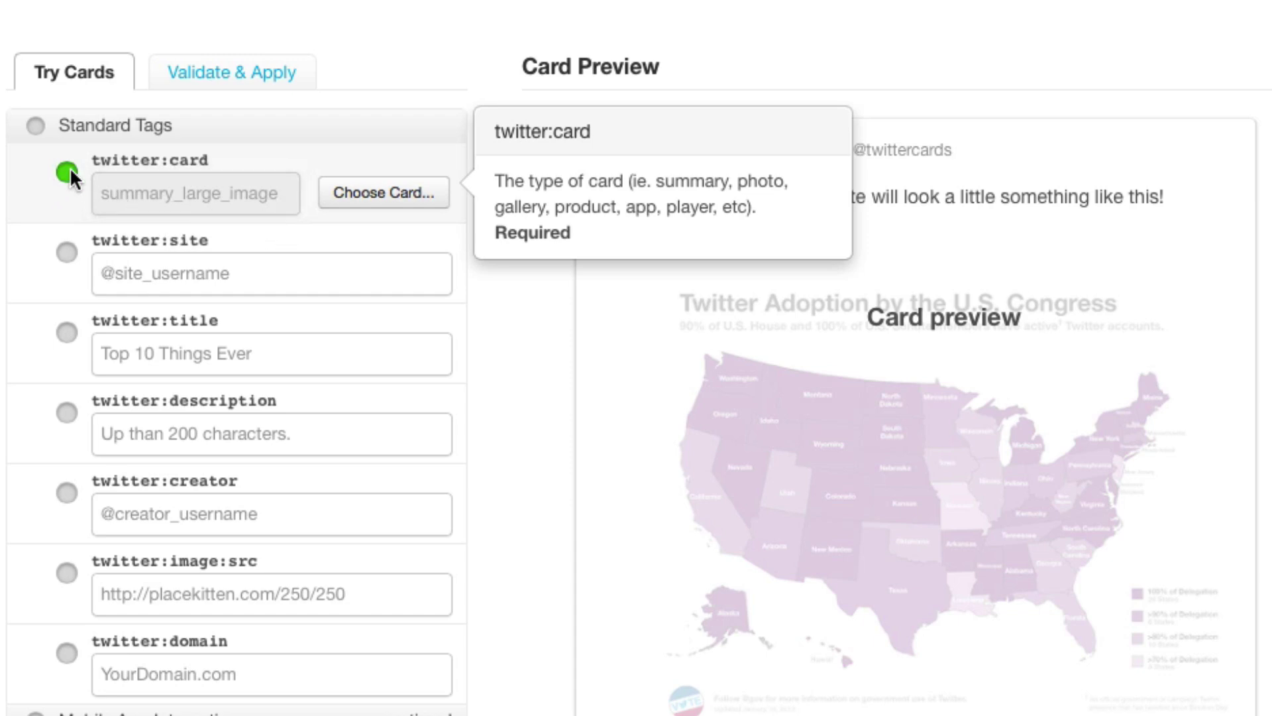
{"action": "mouse_move", "coordinate": [148, 268]}
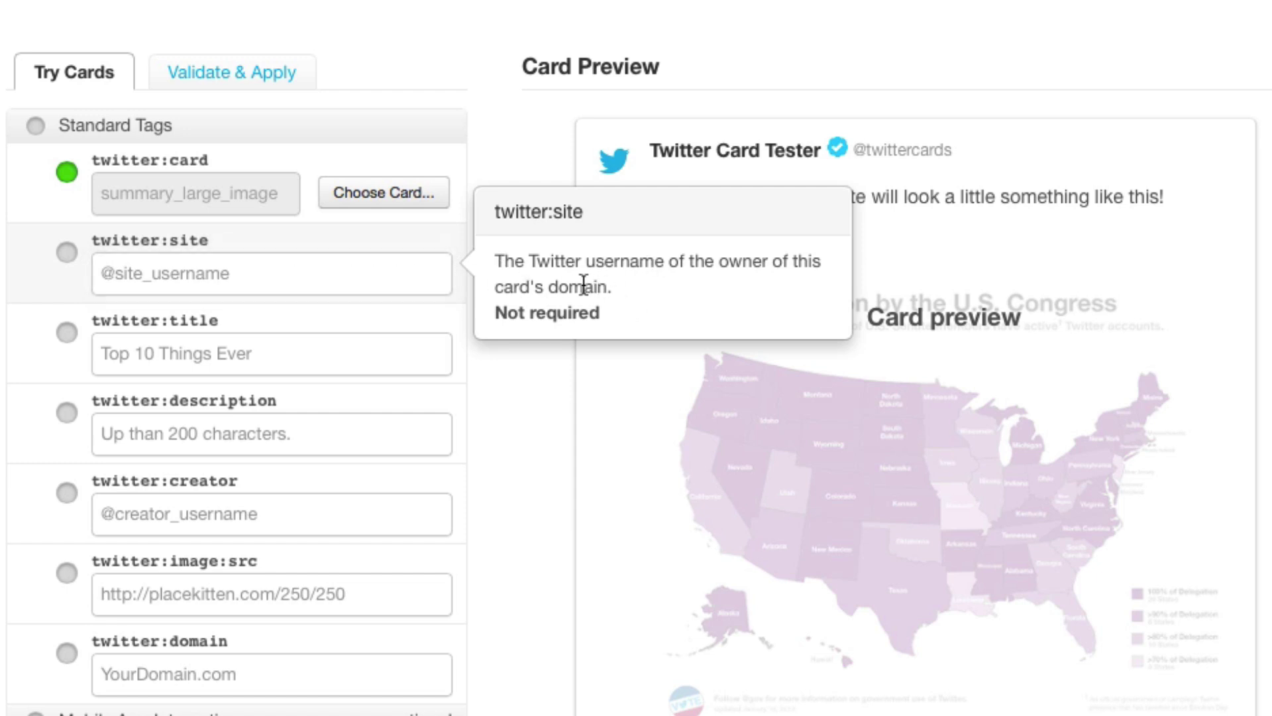
{"action": "left_click", "coordinate": [342, 274]}
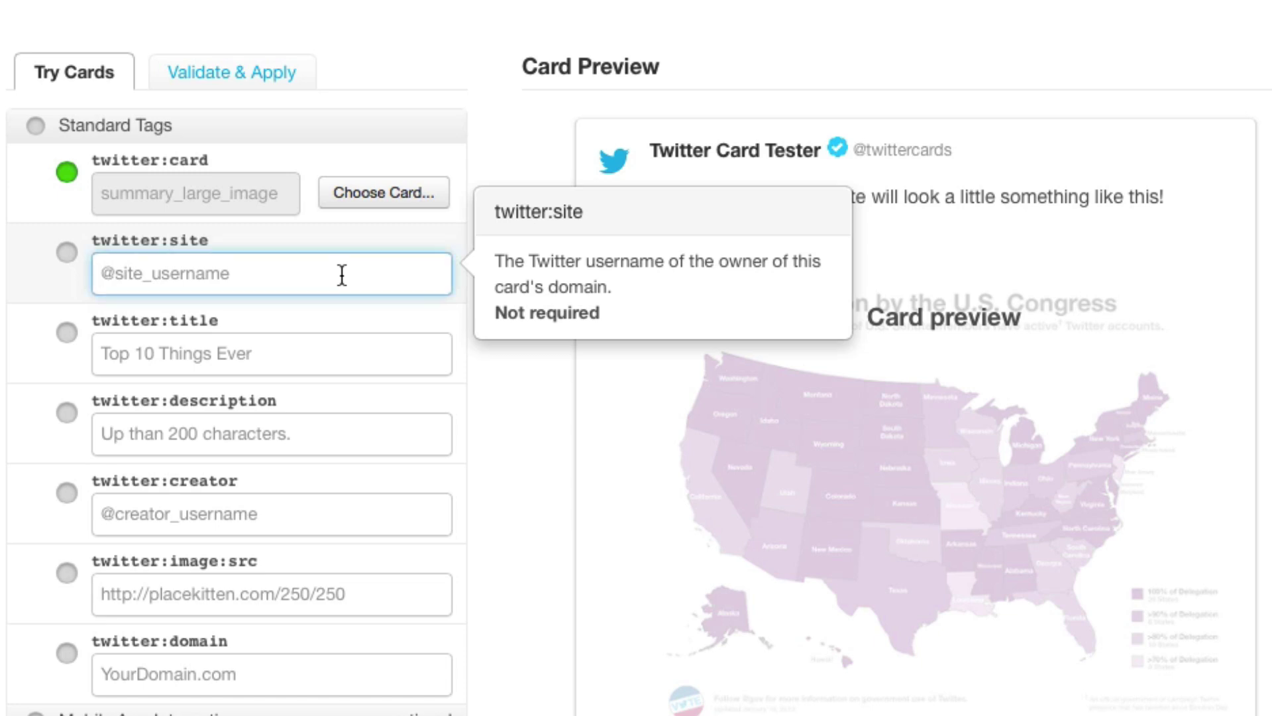
{"action": "type", "text": "@wplearn"}
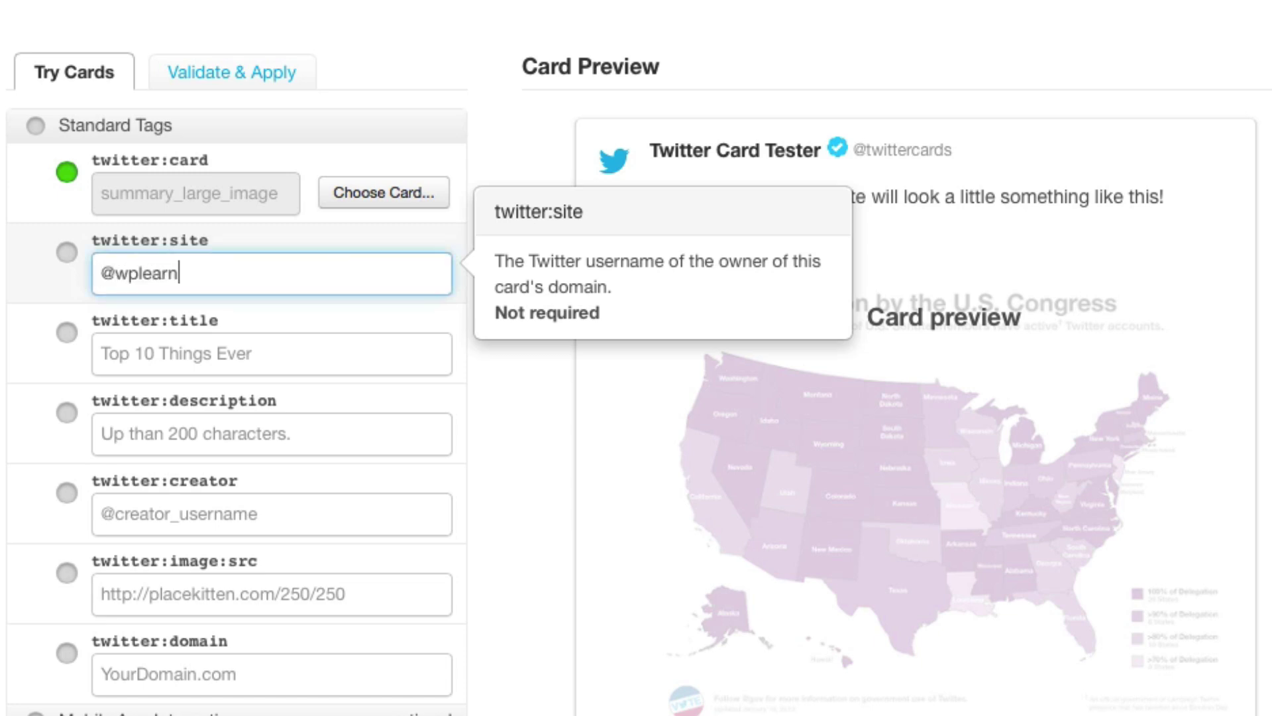
{"action": "type", "text": "inglab"}
{"action": "left_click", "coordinate": [302, 353]}
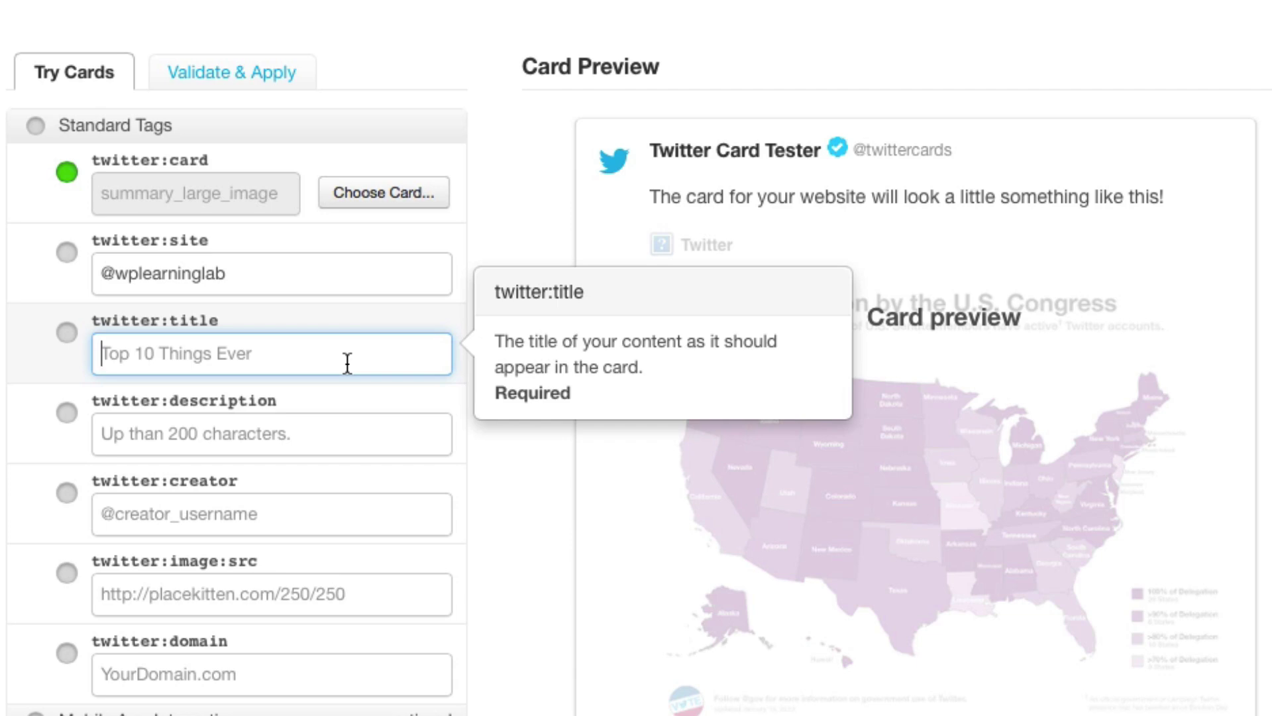
{"action": "type", "text": "Top 10 Wordpress Themes for 2014"}
{"action": "scroll", "coordinate": [334, 317], "scroll_direction": "down", "scroll_amount": 2}
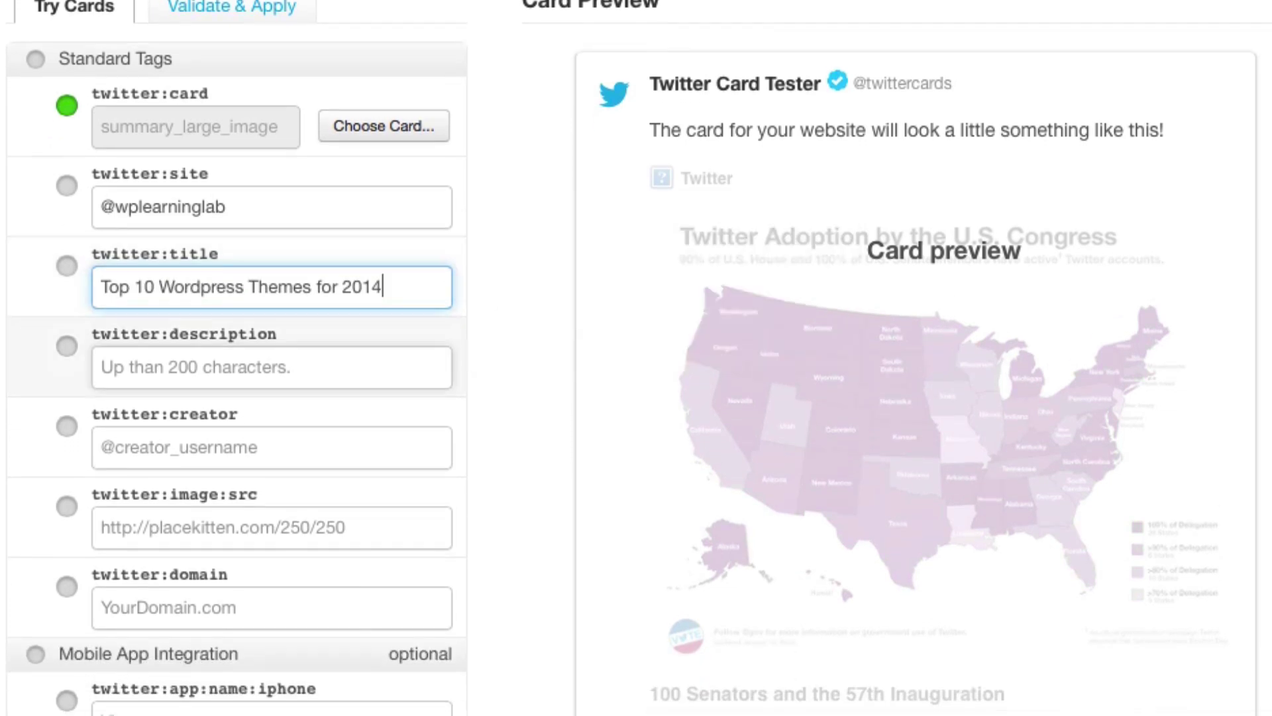
{"action": "left_click", "coordinate": [333, 317]}
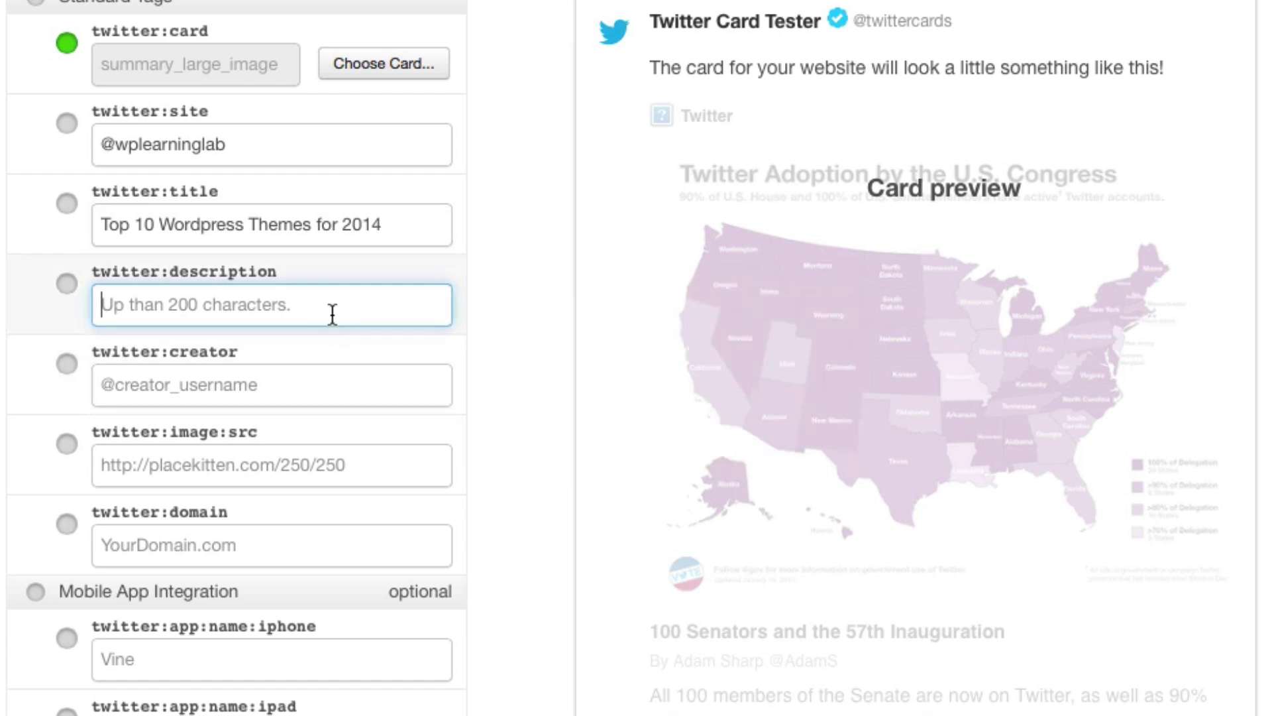
{"action": "key", "text": "shift+Tab"}
{"action": "key", "text": "ctrl+c"}
{"action": "key", "text": "Tab"}
{"action": "key", "text": "ctrl+v"}
{"action": "scroll", "coordinate": [338, 312], "scroll_direction": "down", "scroll_amount": 1}
{"action": "left_click", "coordinate": [330, 313]}
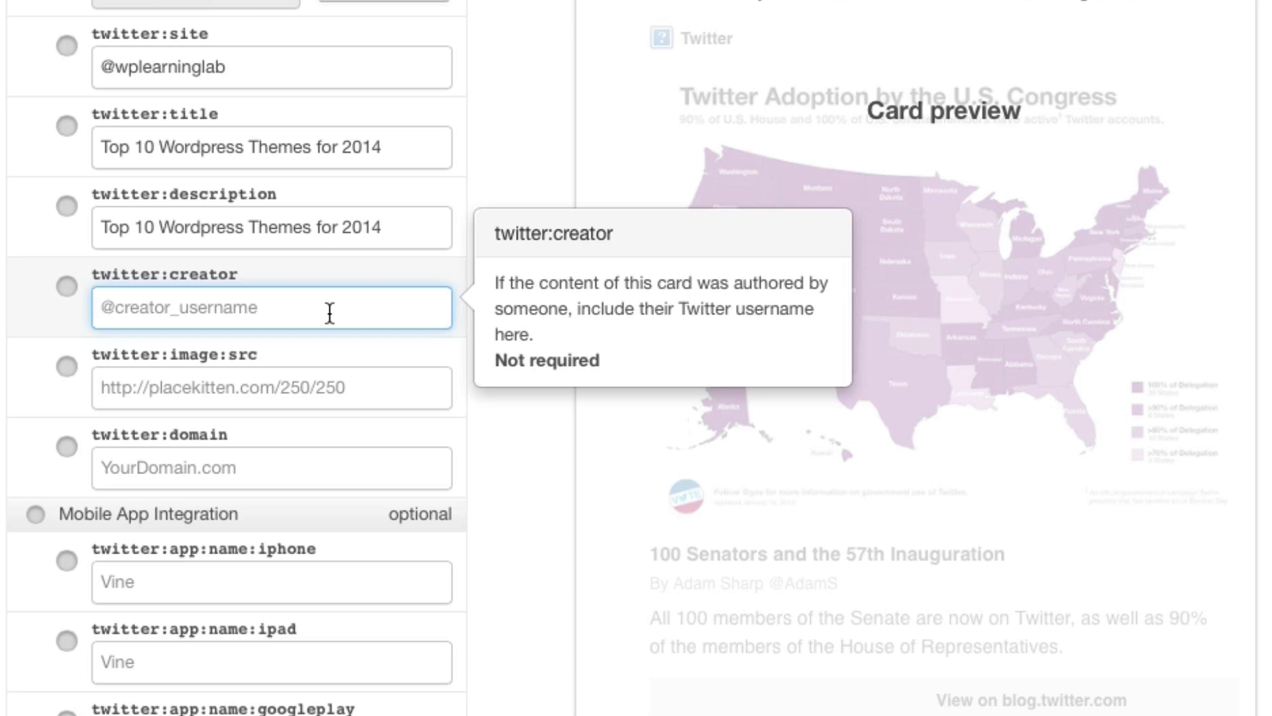
{"action": "type", "text": "@wplearninglab"}
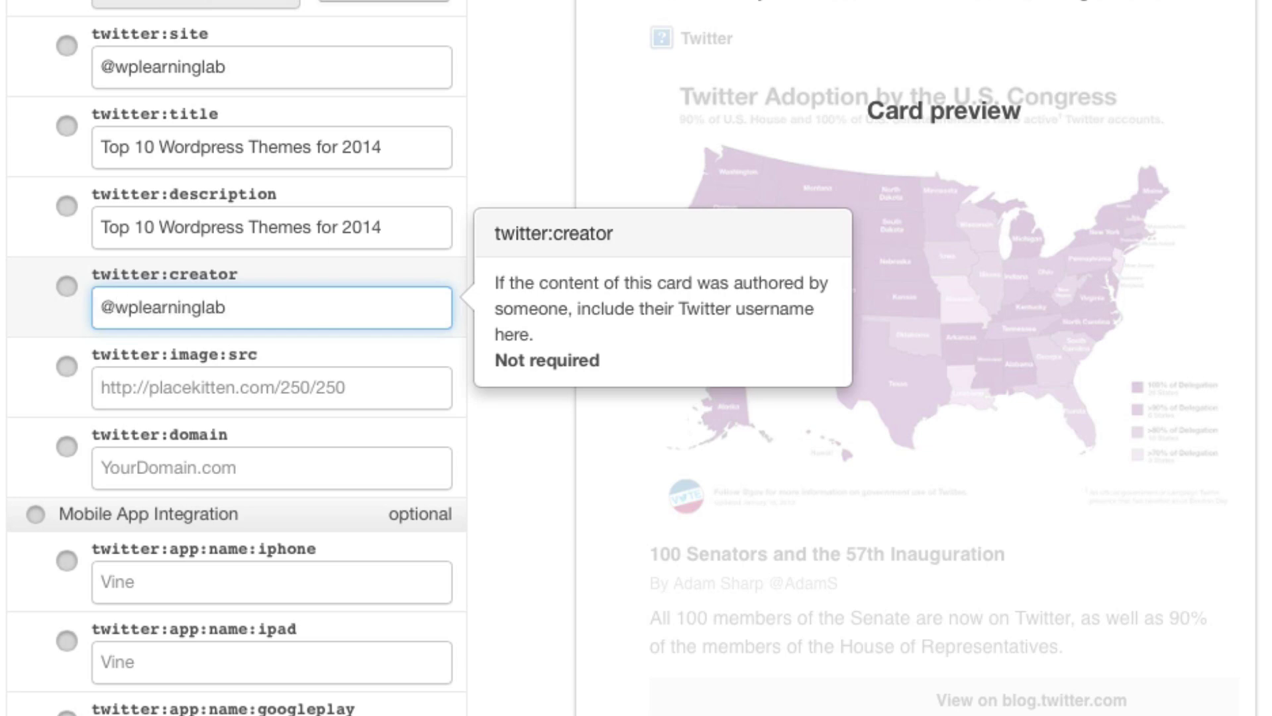
{"action": "left_click", "coordinate": [364, 391]}
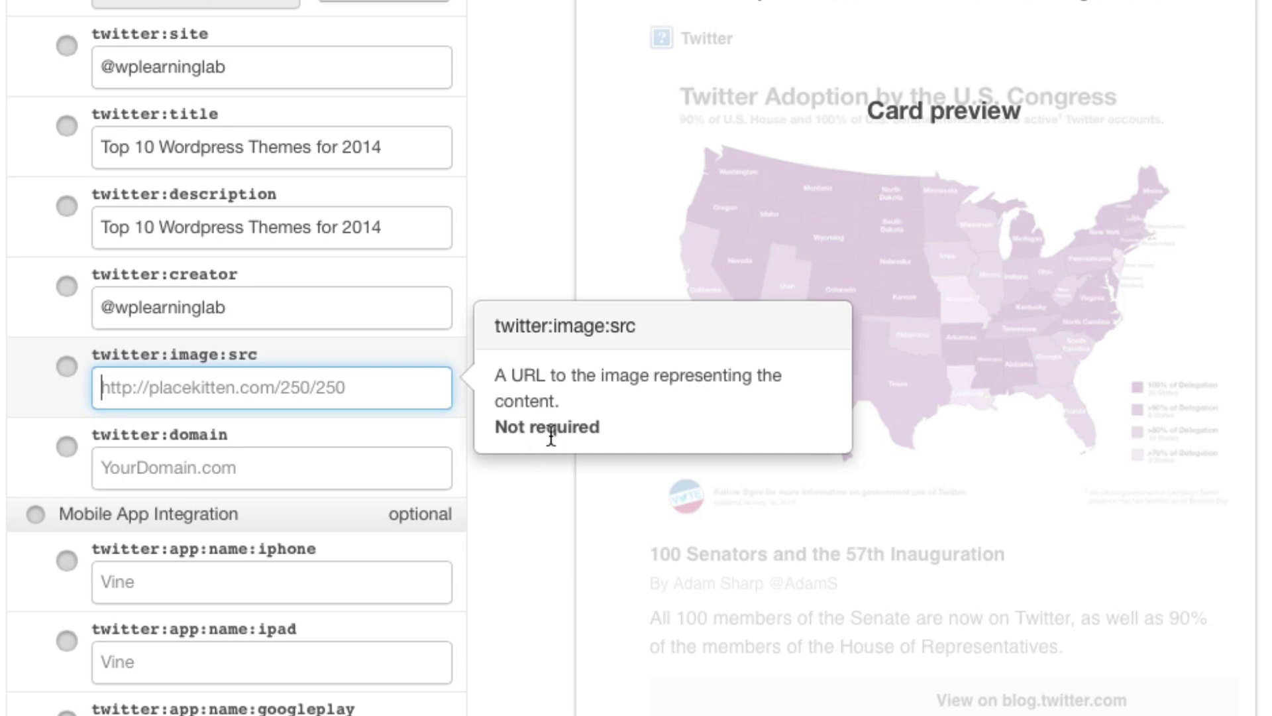
{"action": "left_click", "coordinate": [340, 472]}
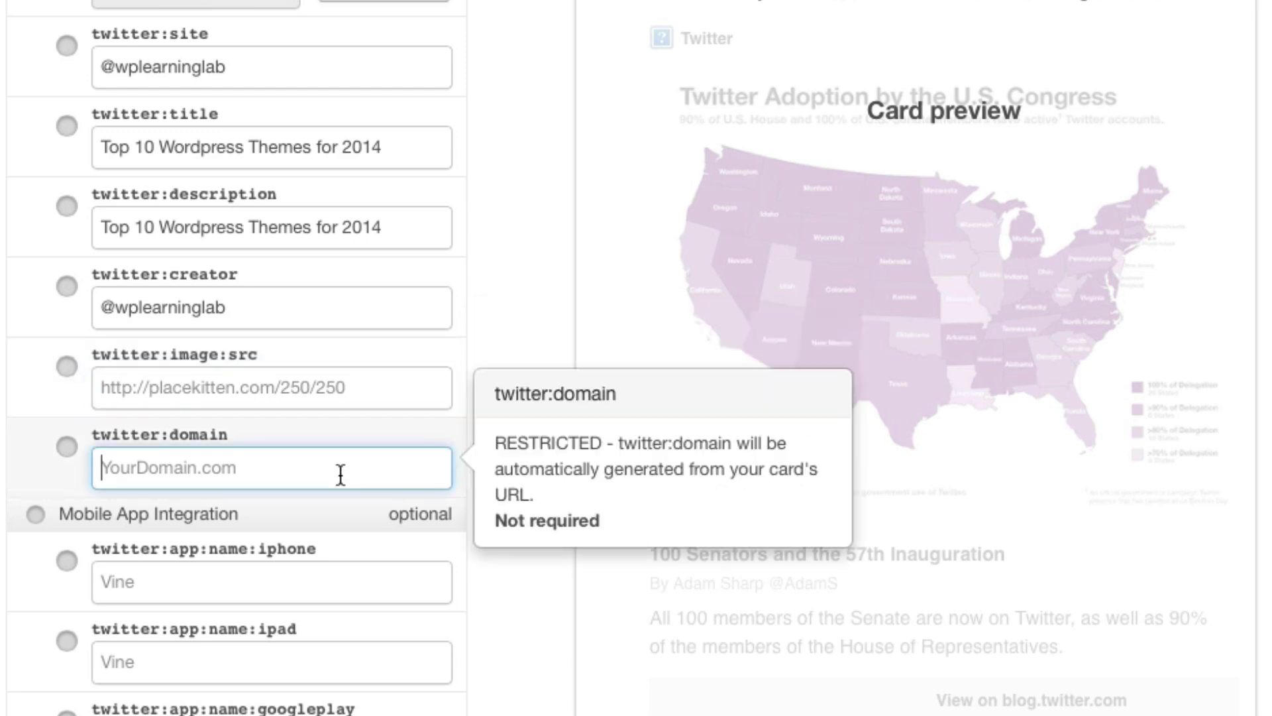
{"action": "type", "text": "www."}
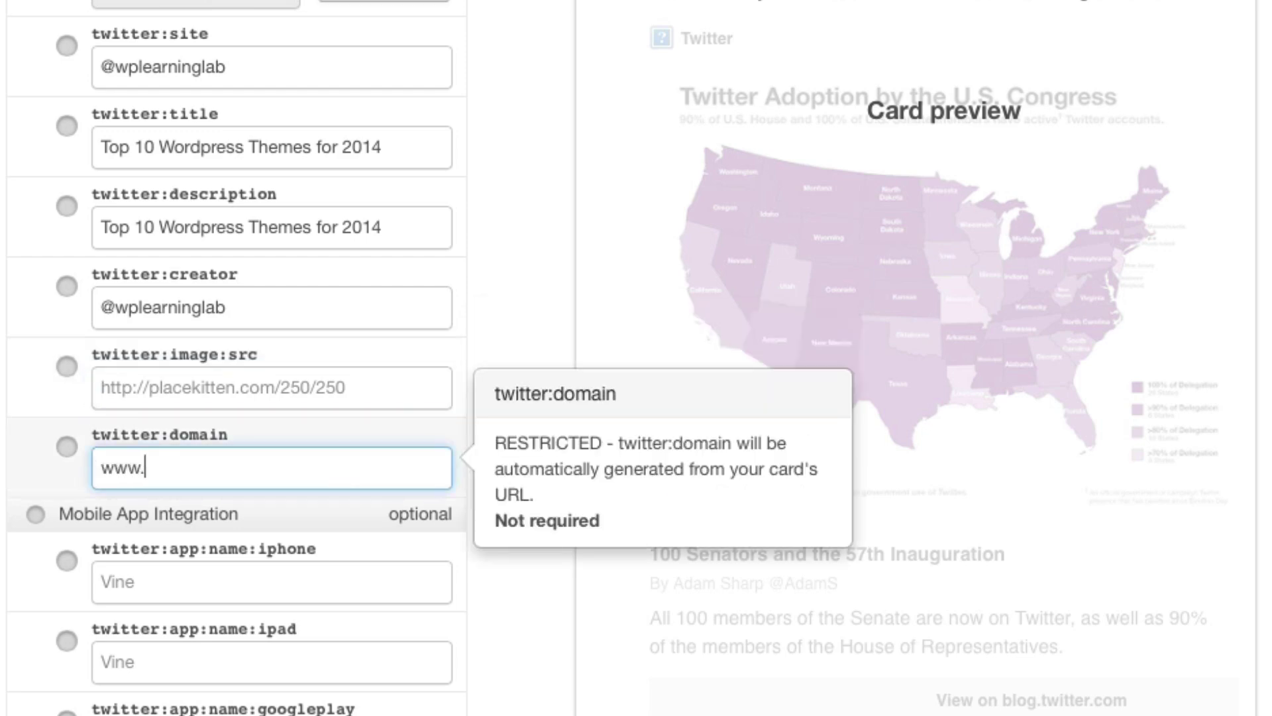
{"action": "type", "text": "wplearning.a"}
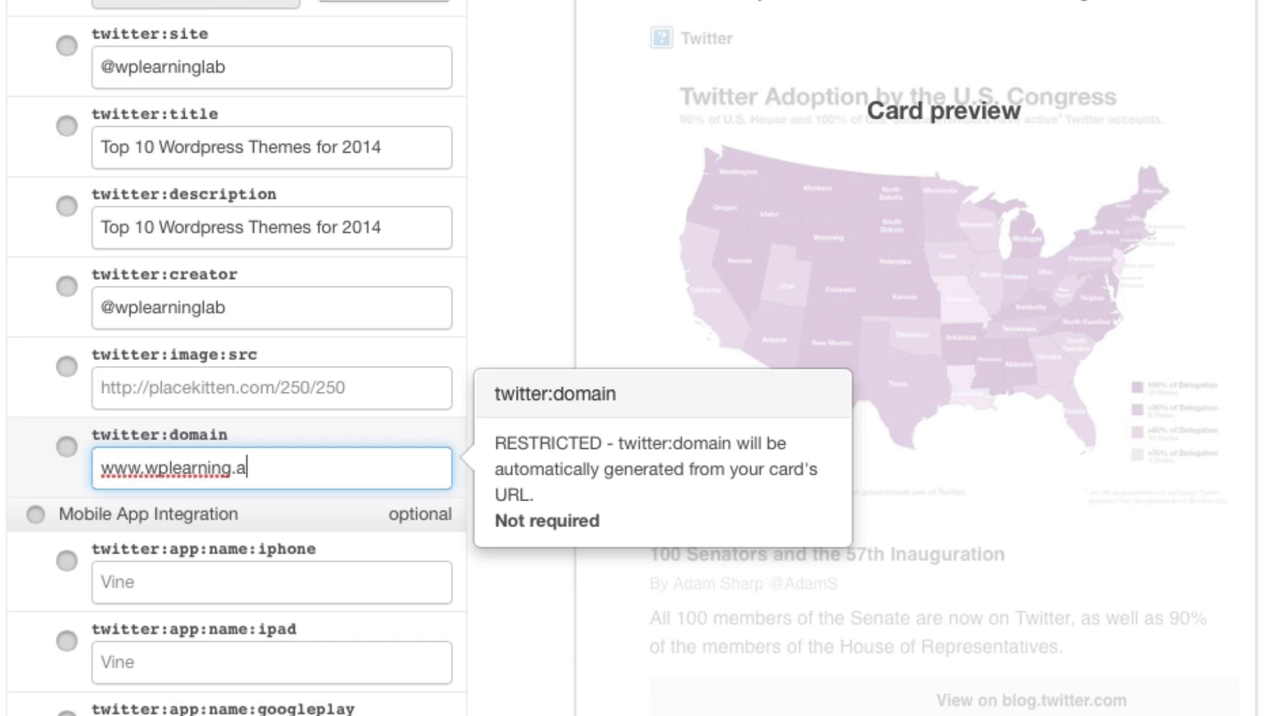
{"action": "key", "text": "BackSpace"}
{"action": "key", "text": "BackSpace"}
{"action": "type", "text": "lab.com"}
{"action": "key", "text": "Tab"}
{"action": "scroll", "coordinate": [8, 497], "scroll_direction": "down", "scroll_amount": 5}
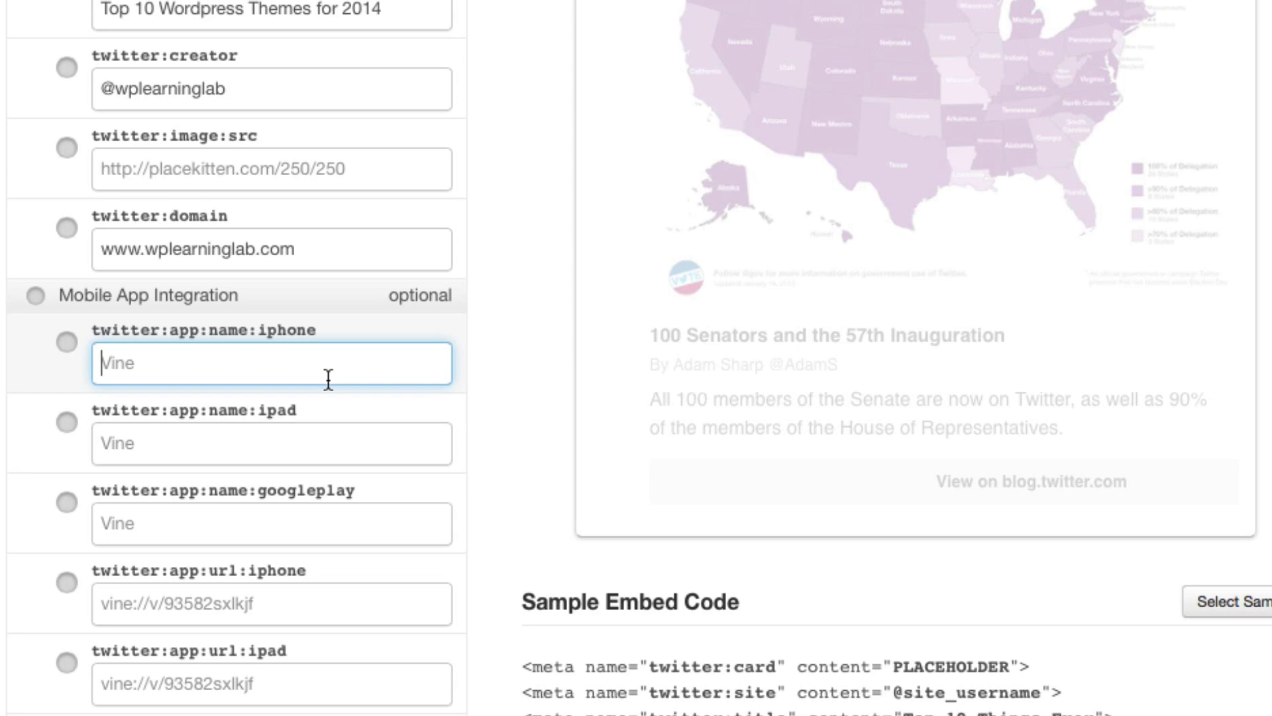
{"action": "mouse_move", "coordinate": [371, 362]}
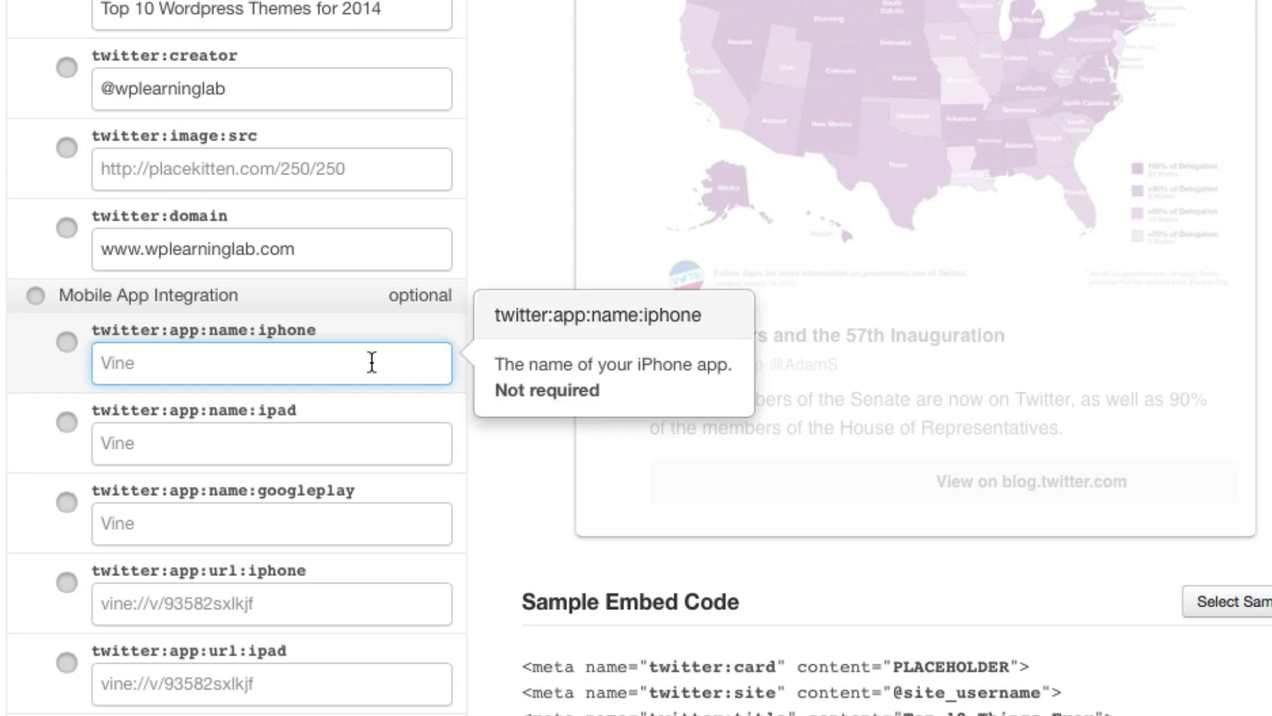
{"action": "scroll", "coordinate": [372, 362], "scroll_direction": "down", "scroll_amount": 7}
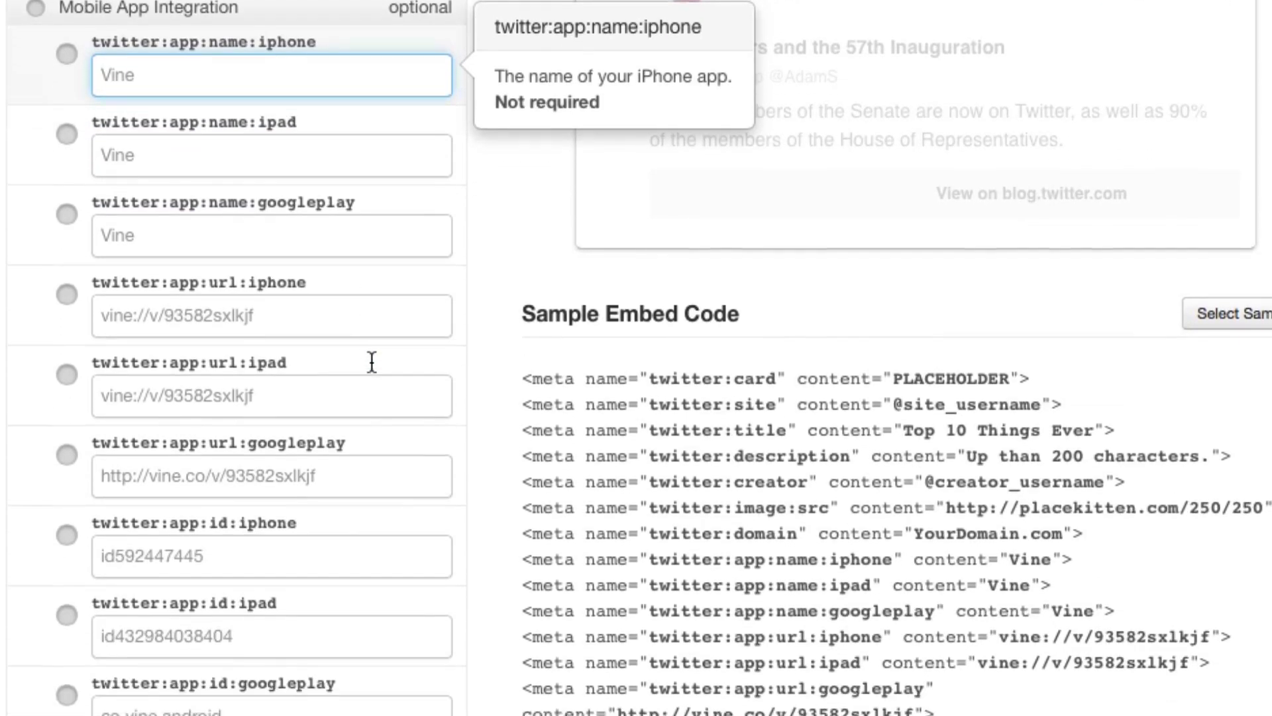
{"action": "mouse_move", "coordinate": [343, 389]}
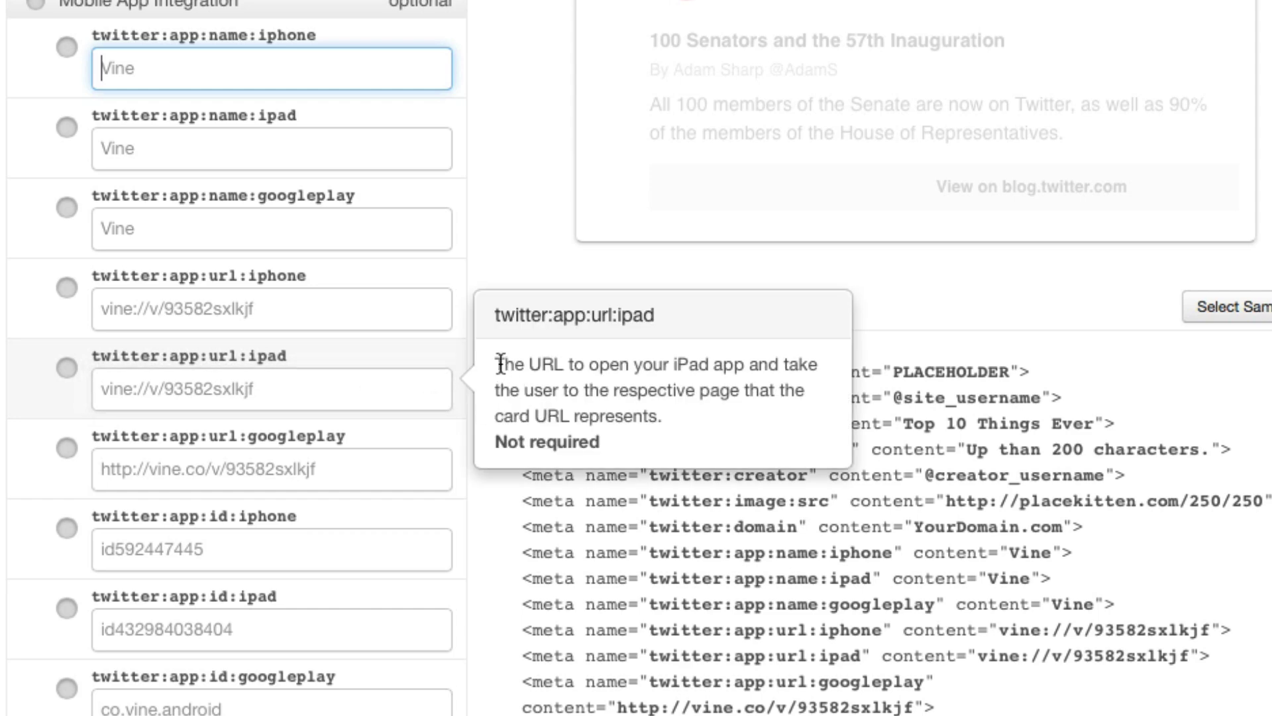
{"action": "left_click_drag", "start_coordinate": [494, 364], "coordinate": [681, 412]}
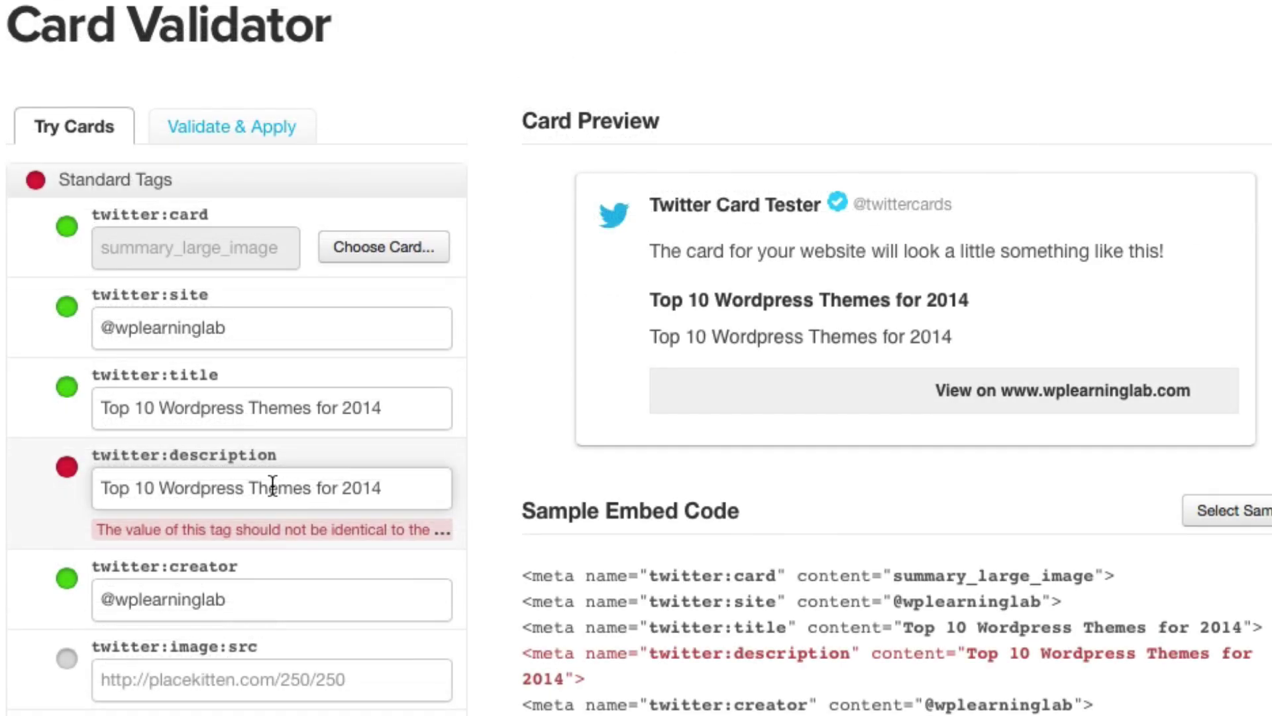
- Append ', they are awesome' to the twitter:description text
{"action": "mouse_move", "coordinate": [272, 485]}
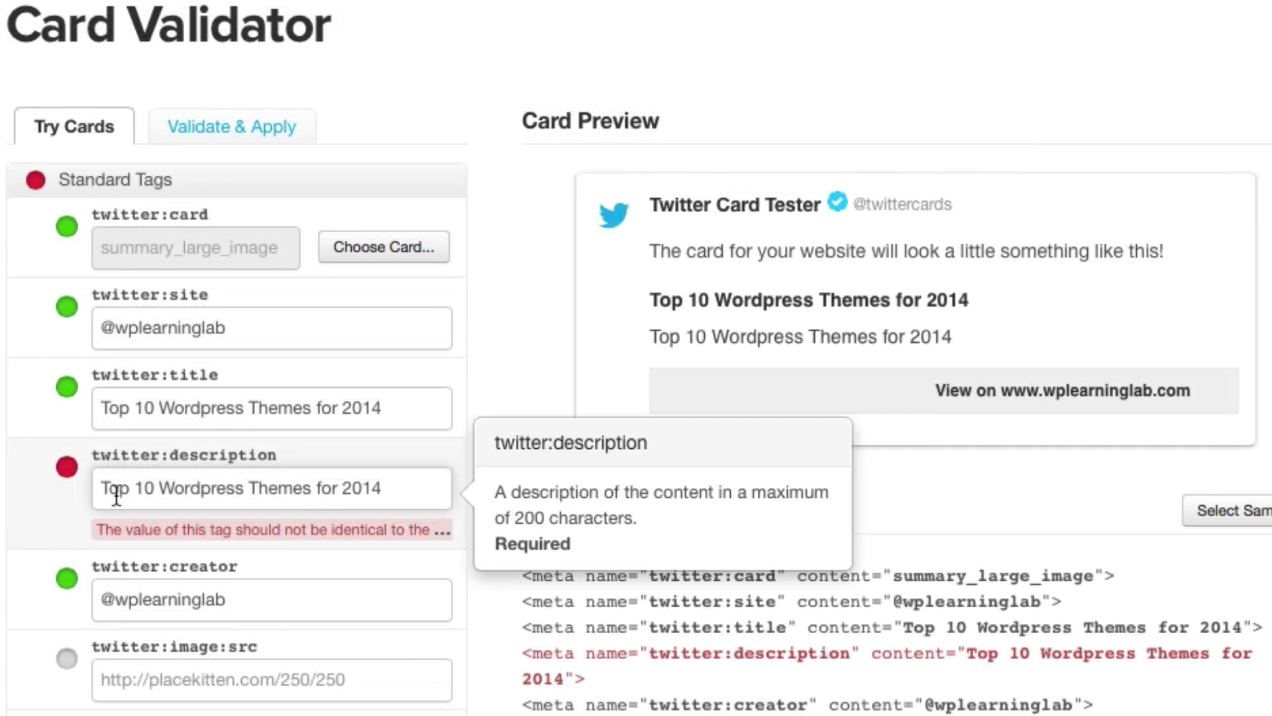
{"action": "left_click", "coordinate": [403, 490]}
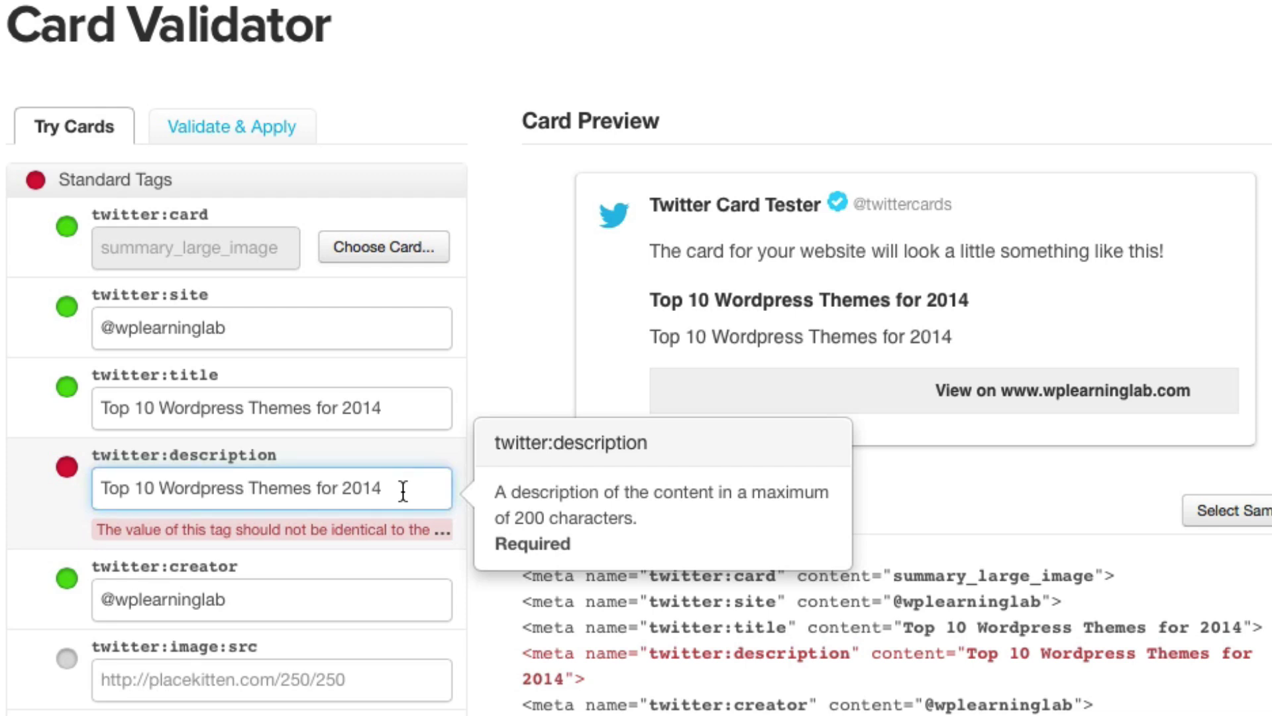
{"action": "type", "text": ", they are awesome"}
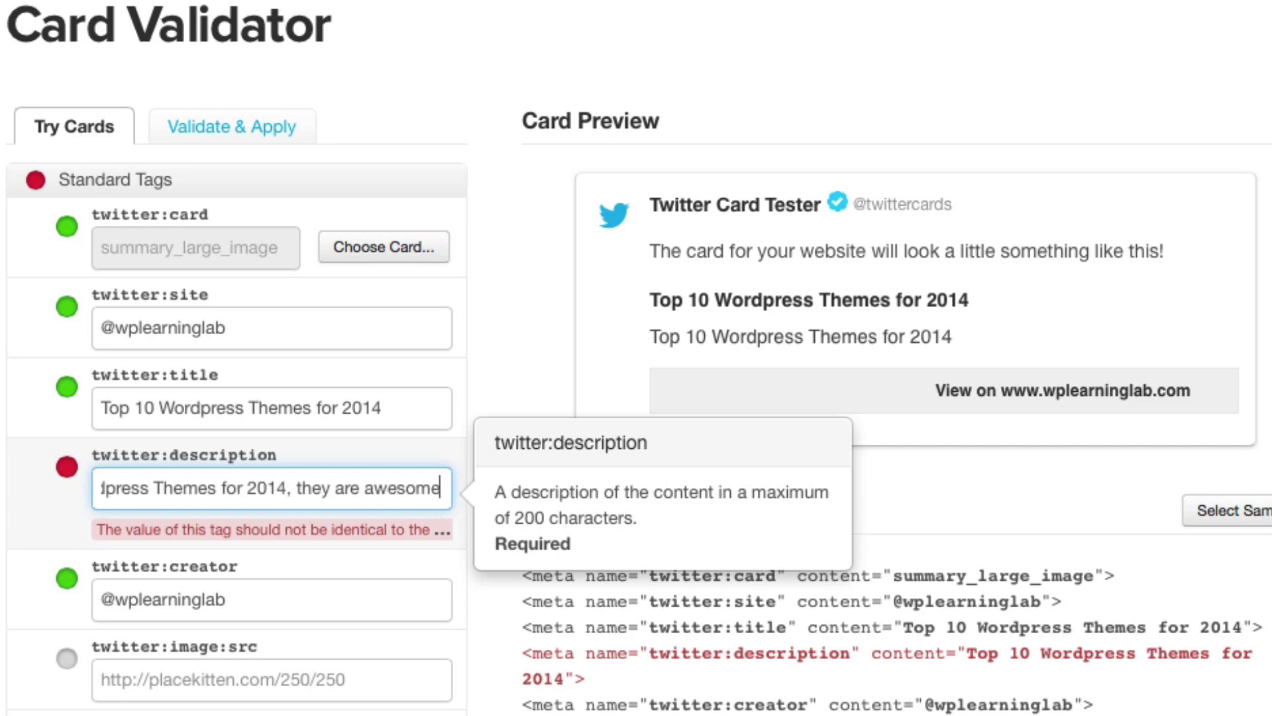
- Paste the post's fb-like-button JPG URL into twitter:image:src
{"action": "scroll", "coordinate": [131, 375], "scroll_direction": "down", "scroll_amount": 5}
{"action": "left_click", "coordinate": [131, 376]}
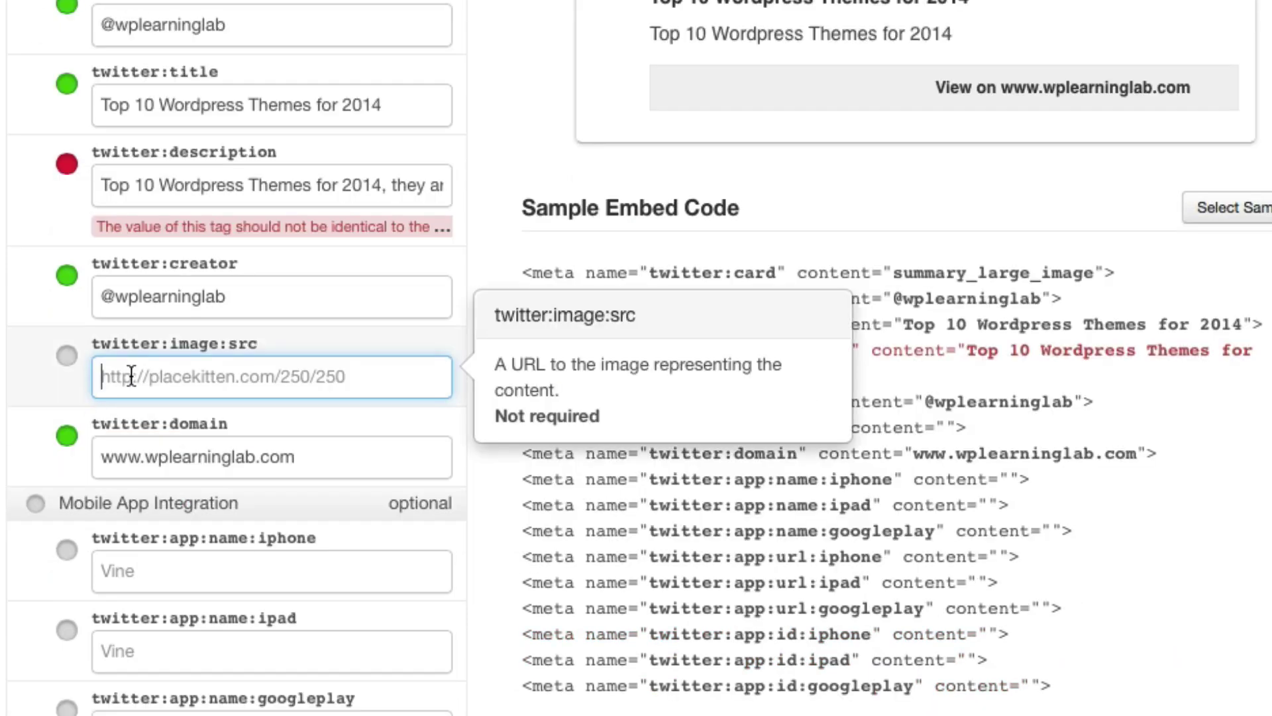
{"action": "key", "text": "super+v"}
{"action": "mouse_move", "coordinate": [36, 416]}
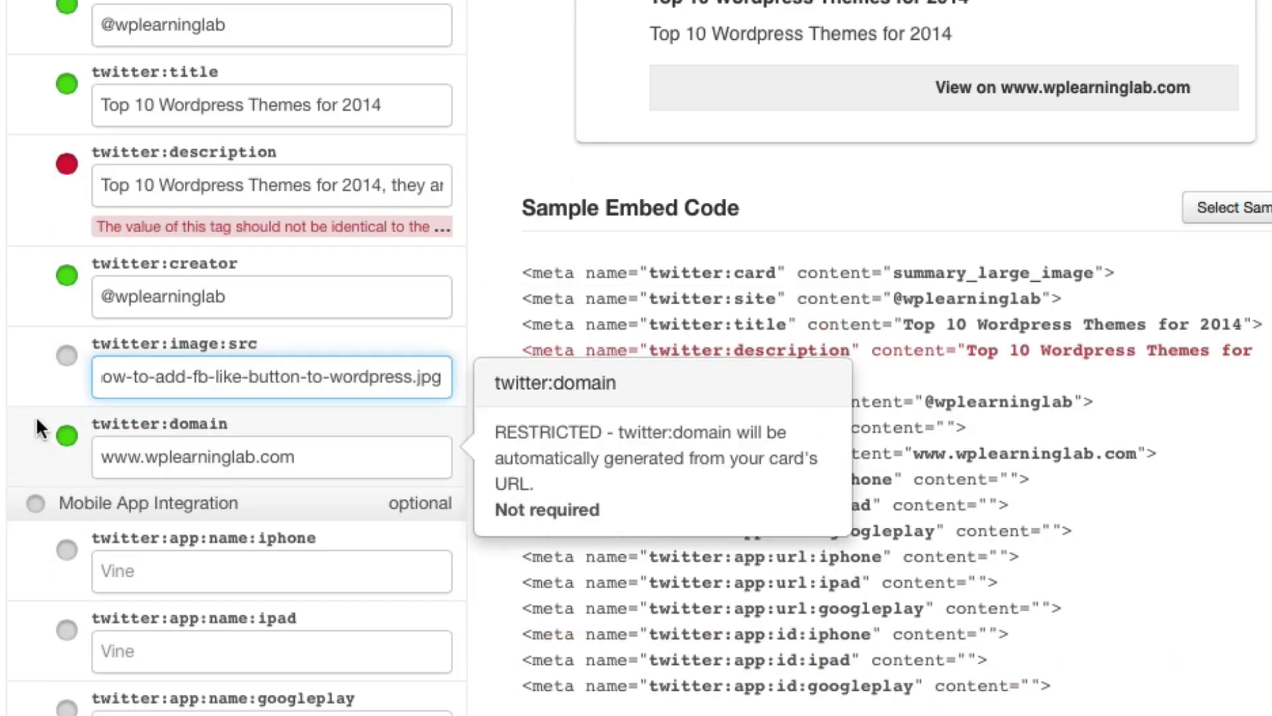
{"action": "scroll", "coordinate": [36, 416], "scroll_direction": "down", "scroll_amount": 10}
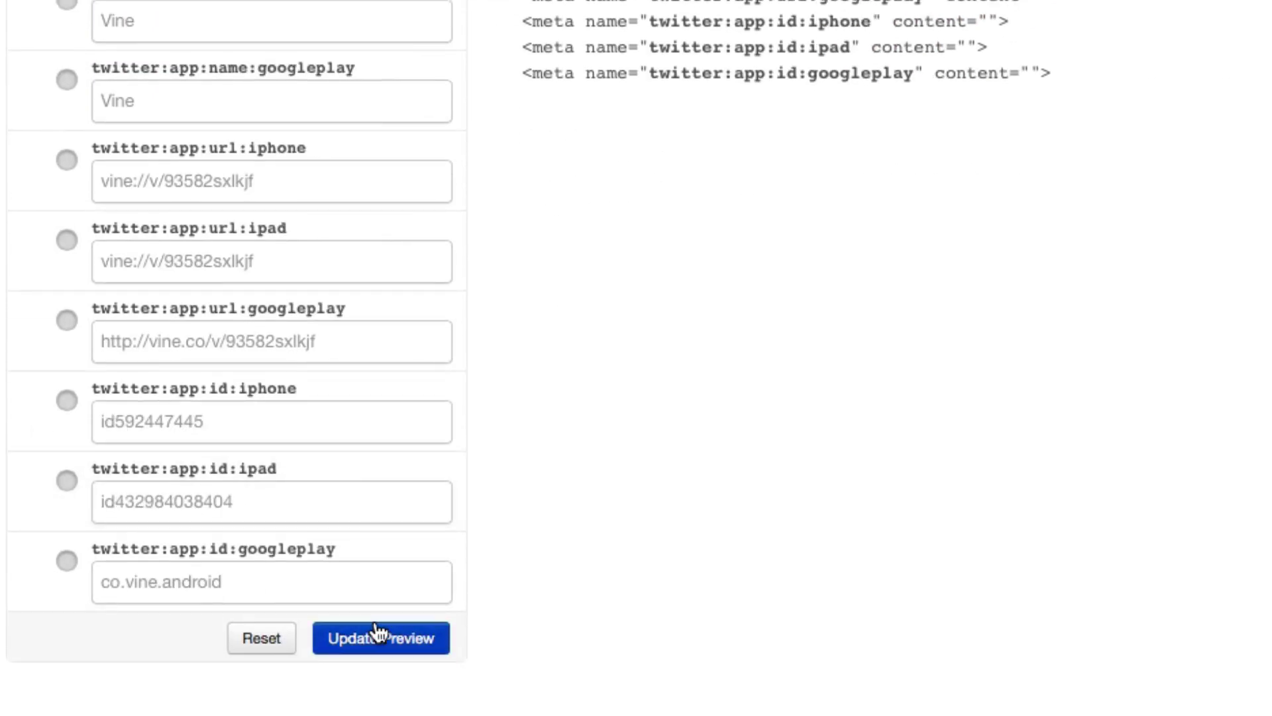
{"action": "left_click", "coordinate": [378, 635]}
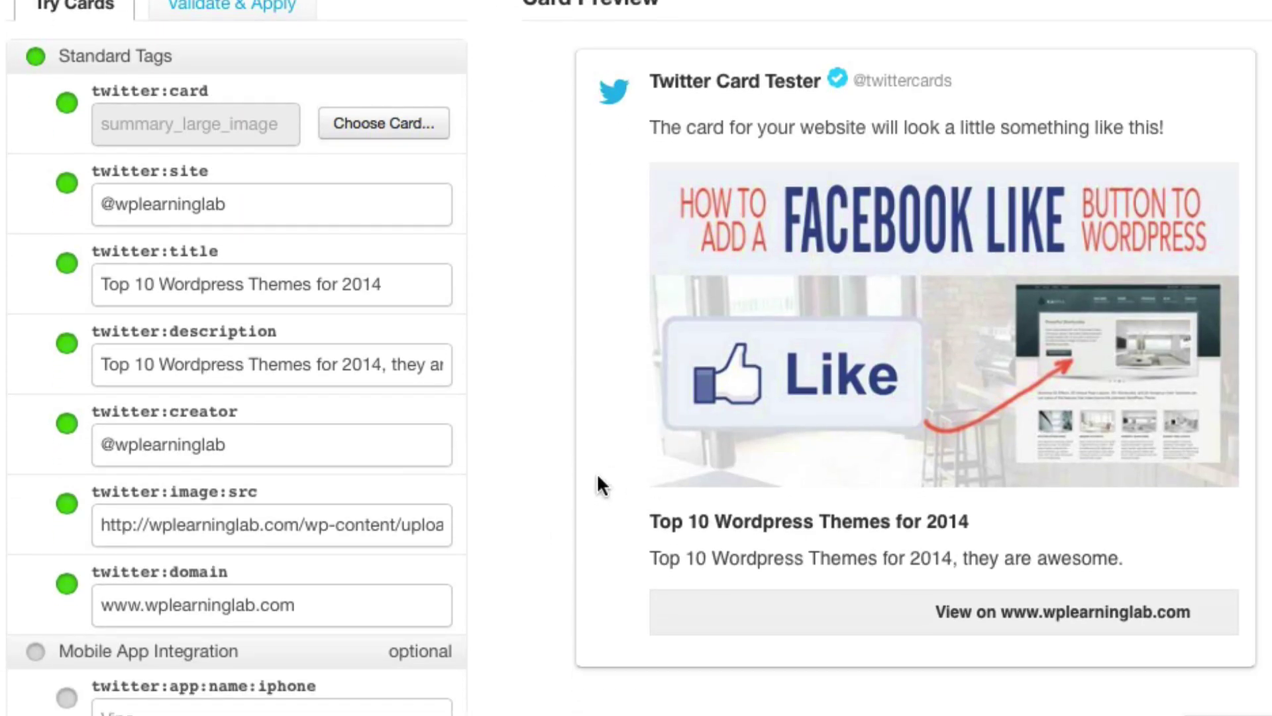
{"action": "scroll", "coordinate": [600, 485], "scroll_direction": "down", "scroll_amount": 8}
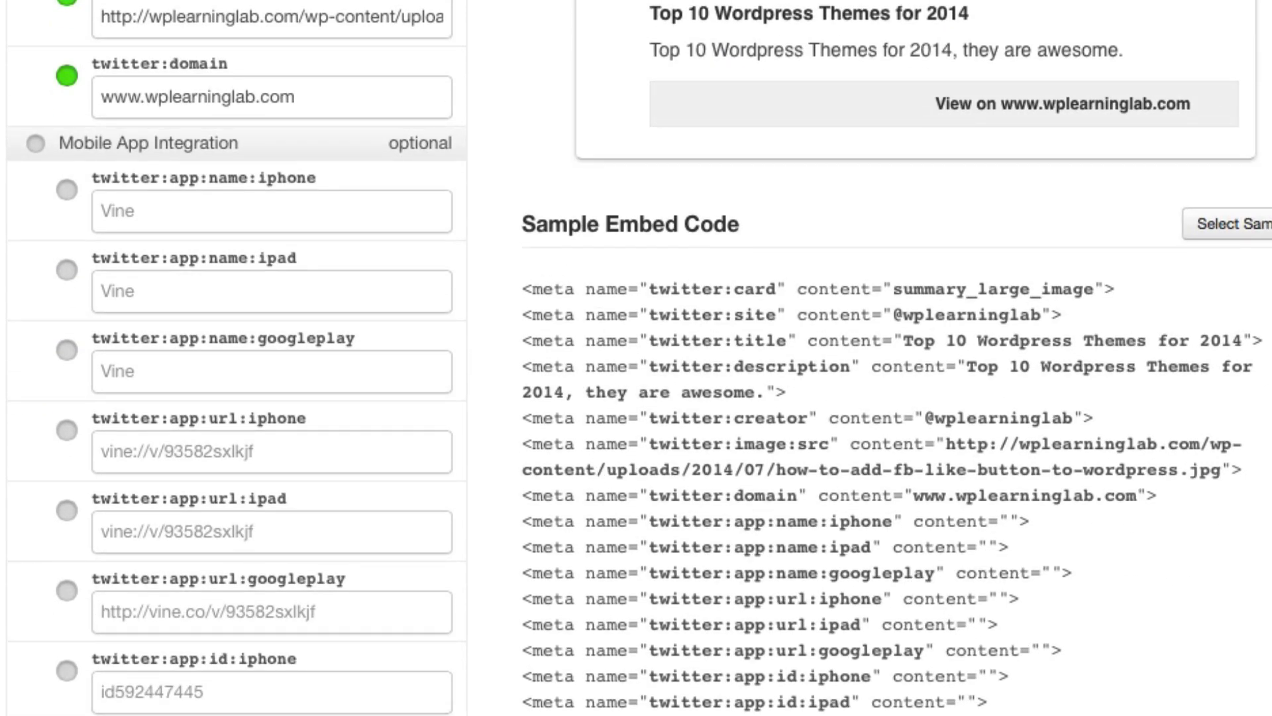
{"action": "left_click_drag", "start_coordinate": [1045, 713], "coordinate": [522, 519]}
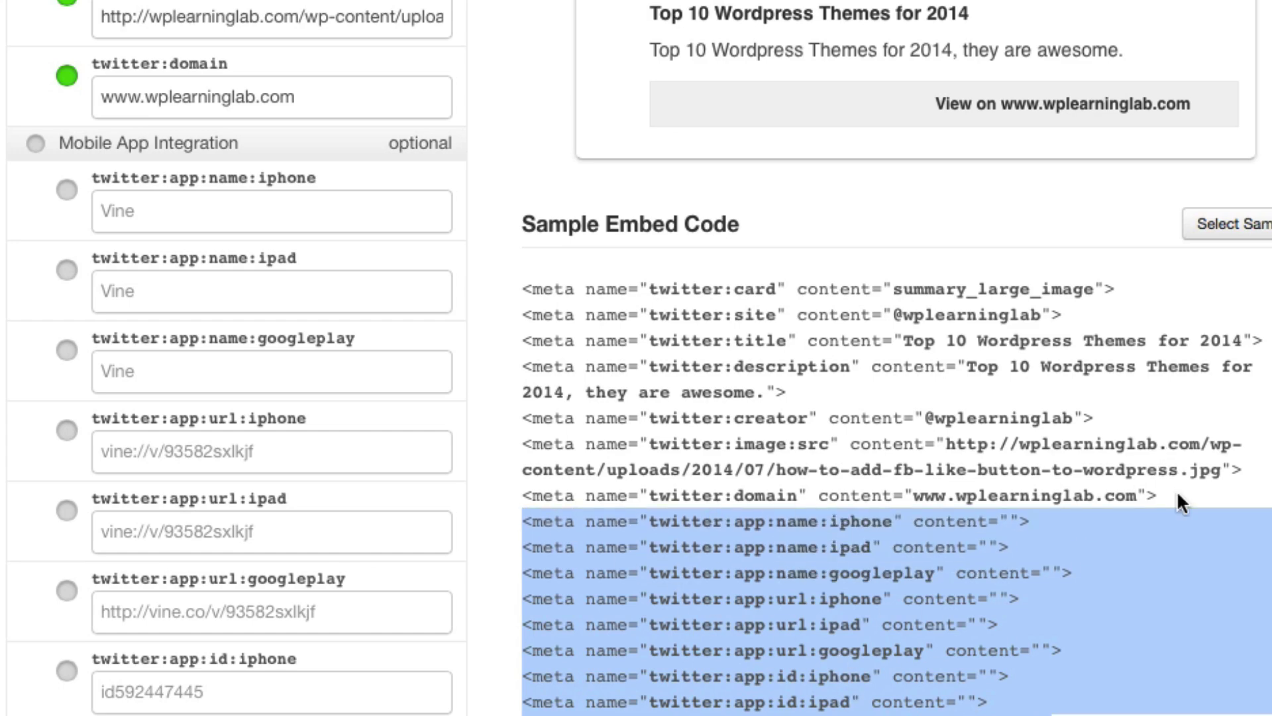
{"action": "left_click_drag", "start_coordinate": [1177, 490], "coordinate": [522, 291]}
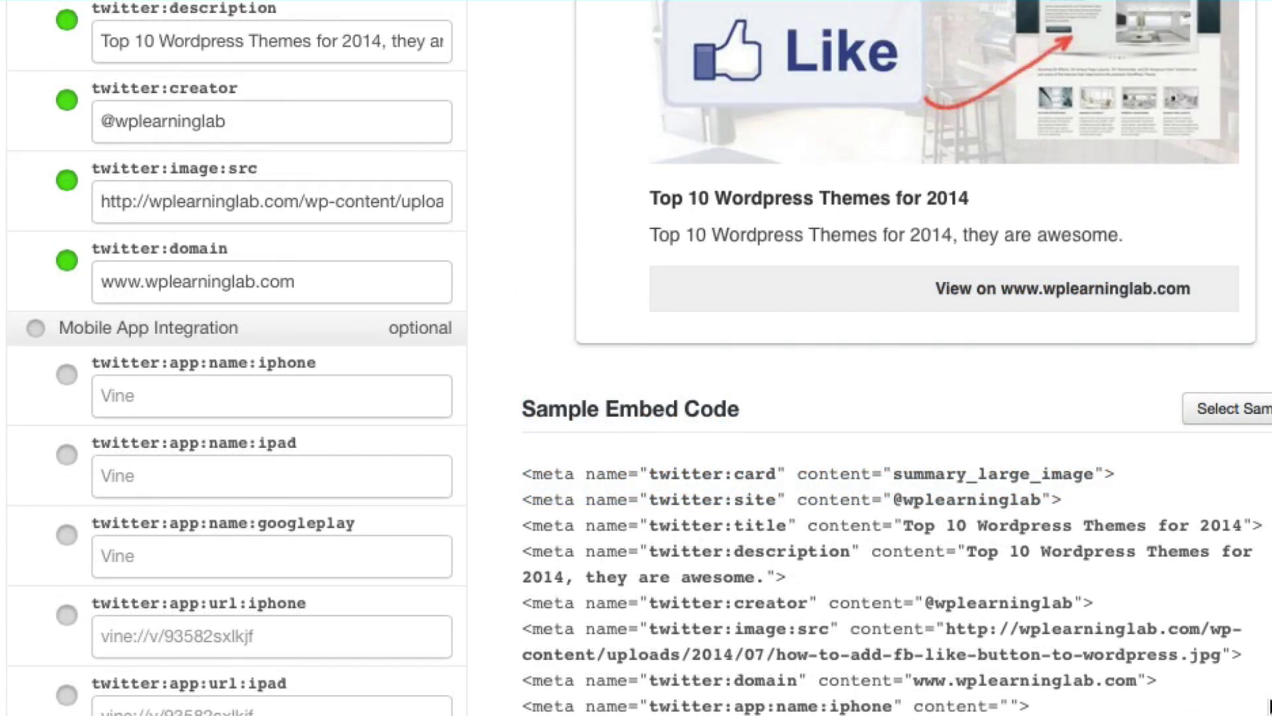
{"action": "left_click_drag", "start_coordinate": [1179, 689], "coordinate": [517, 475]}
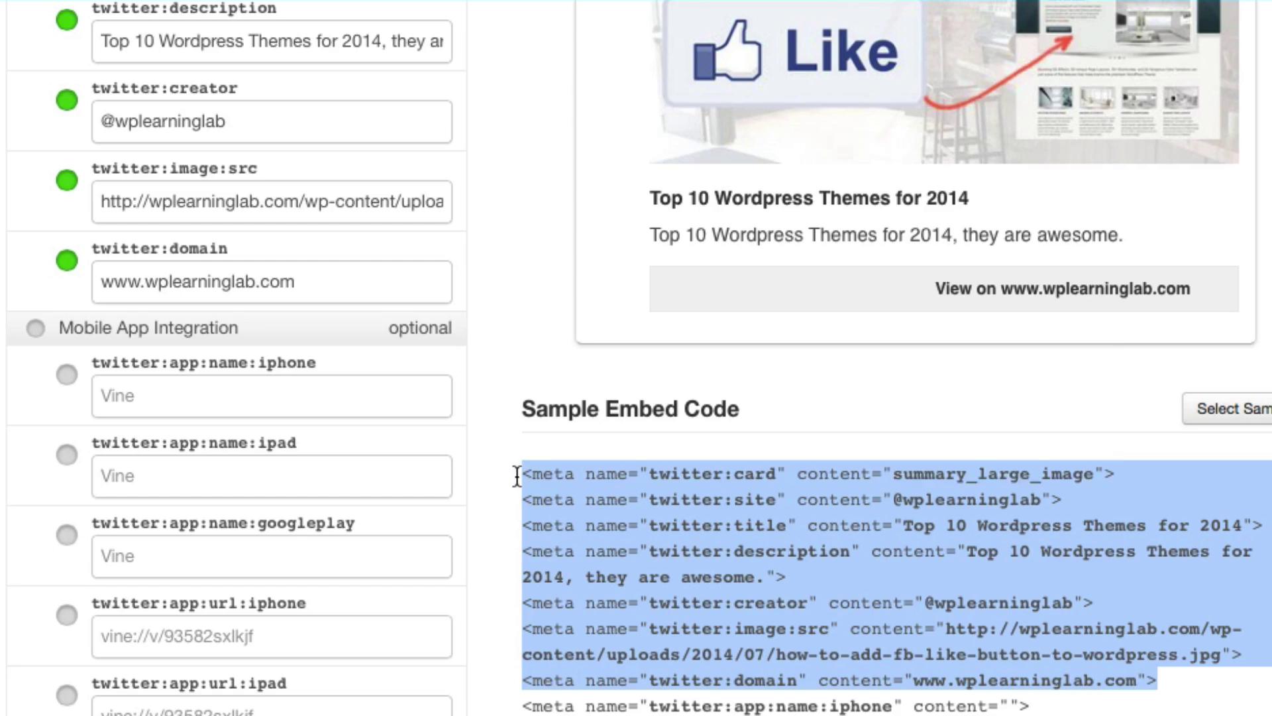
{"action": "left_click", "coordinate": [905, 525]}
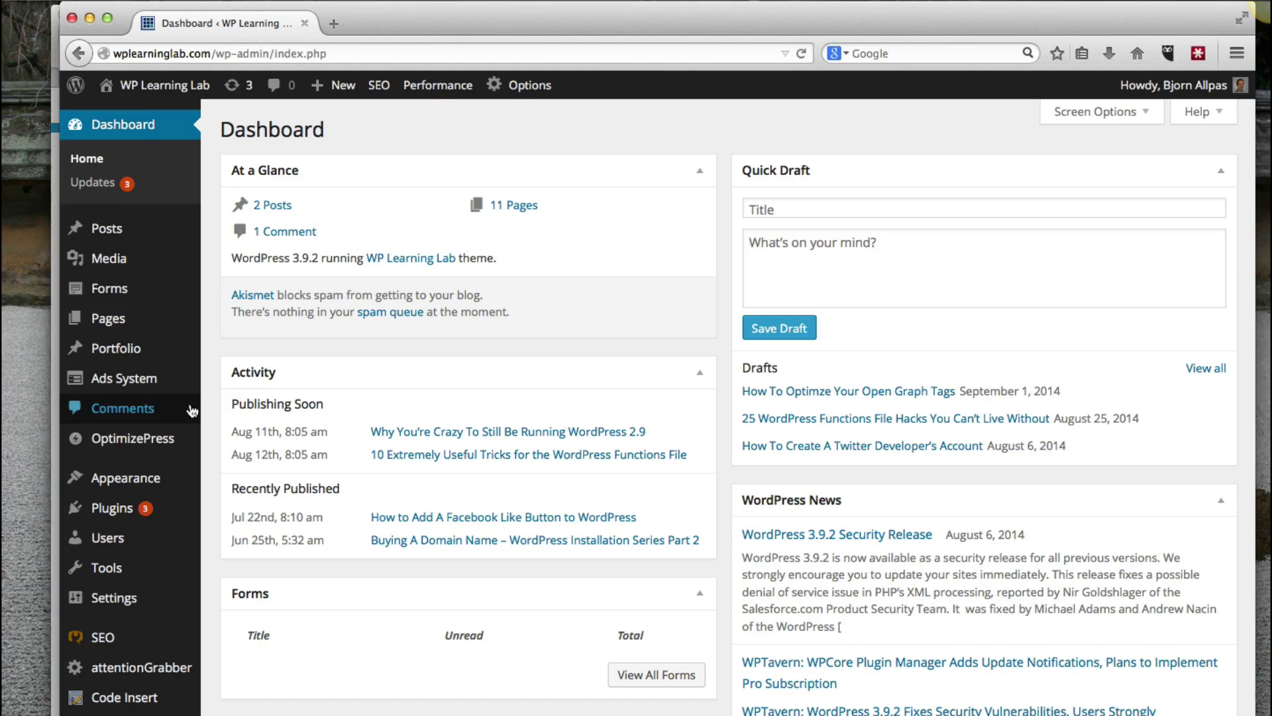
- Go to the Yoast SEO Social settings page from the SEO admin menu
{"action": "scroll", "coordinate": [113, 460], "scroll_direction": "down", "scroll_amount": 3}
{"action": "mouse_move", "coordinate": [138, 468]}
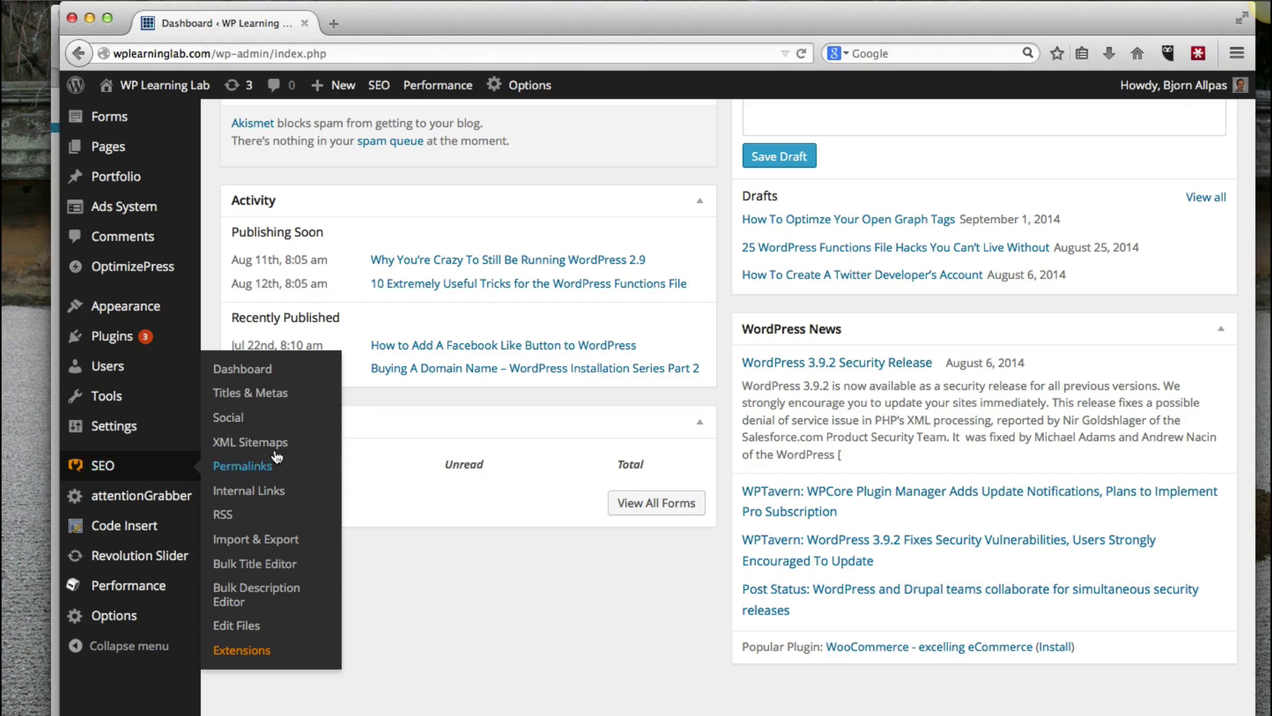
{"action": "left_click", "coordinate": [231, 421]}
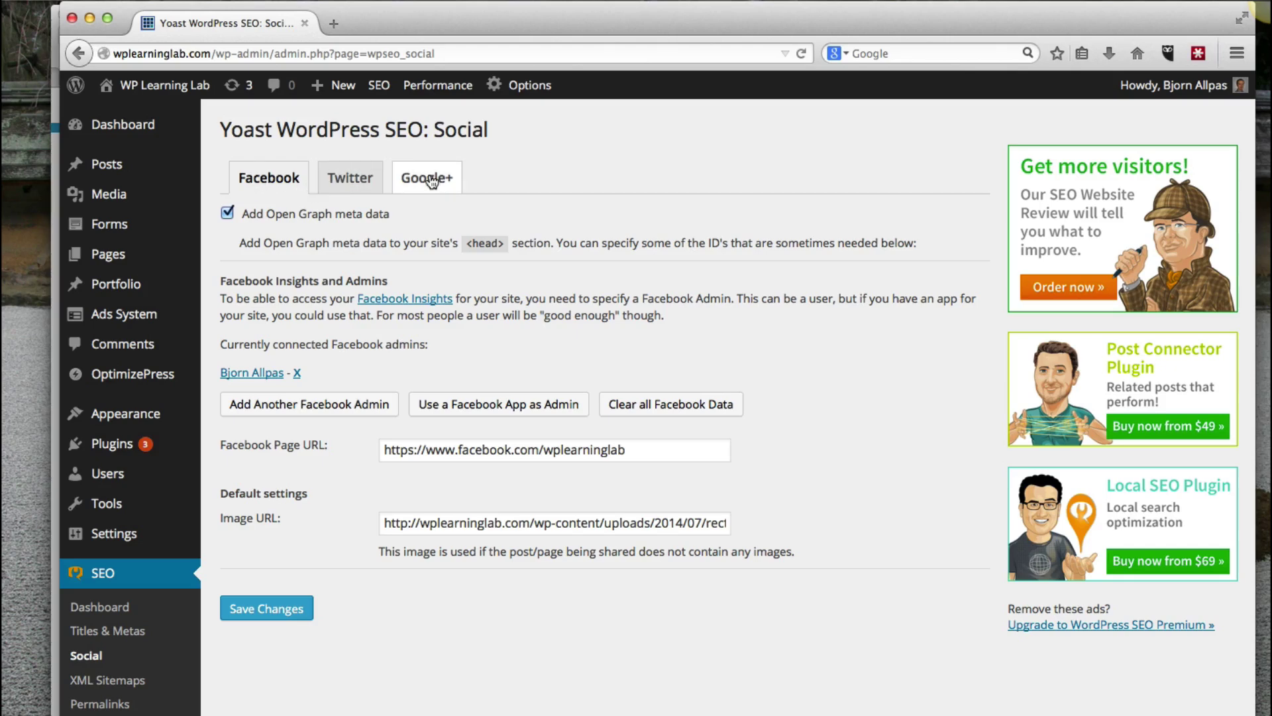
- Show the Yoast Twitter tab and check the site username is wplearninglab
{"action": "left_click", "coordinate": [353, 180]}
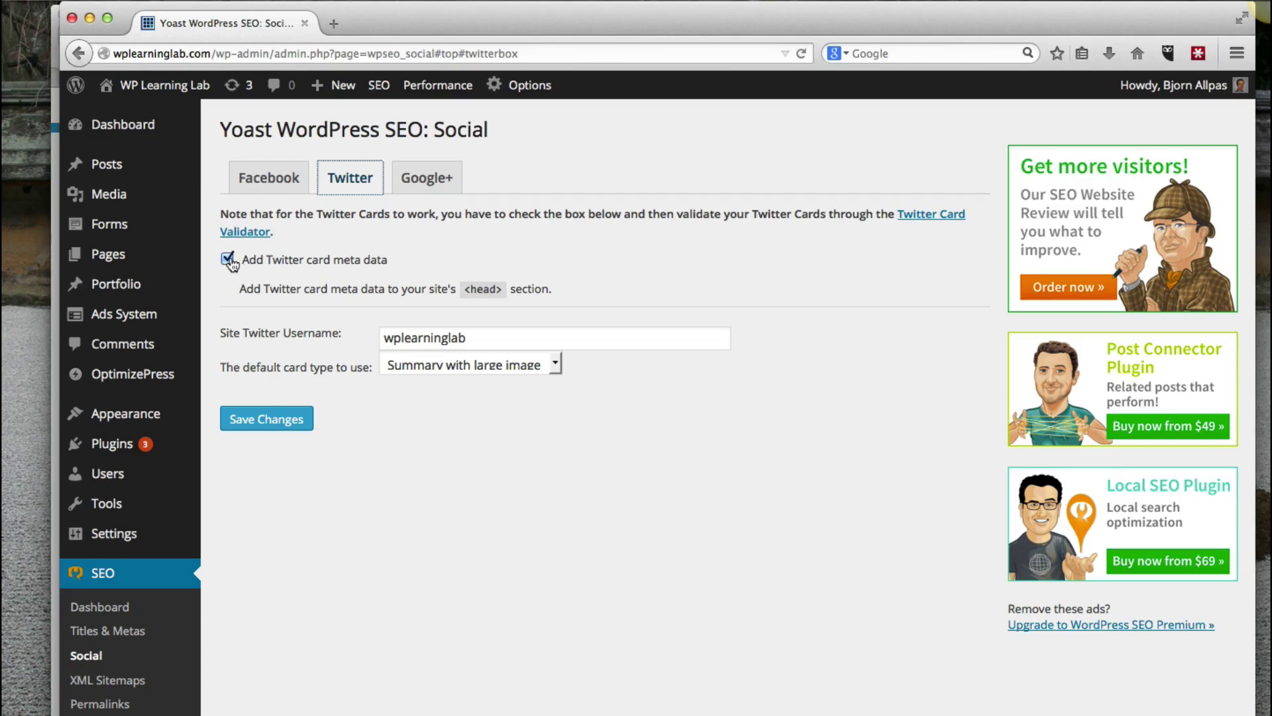
{"action": "double_click", "coordinate": [414, 339]}
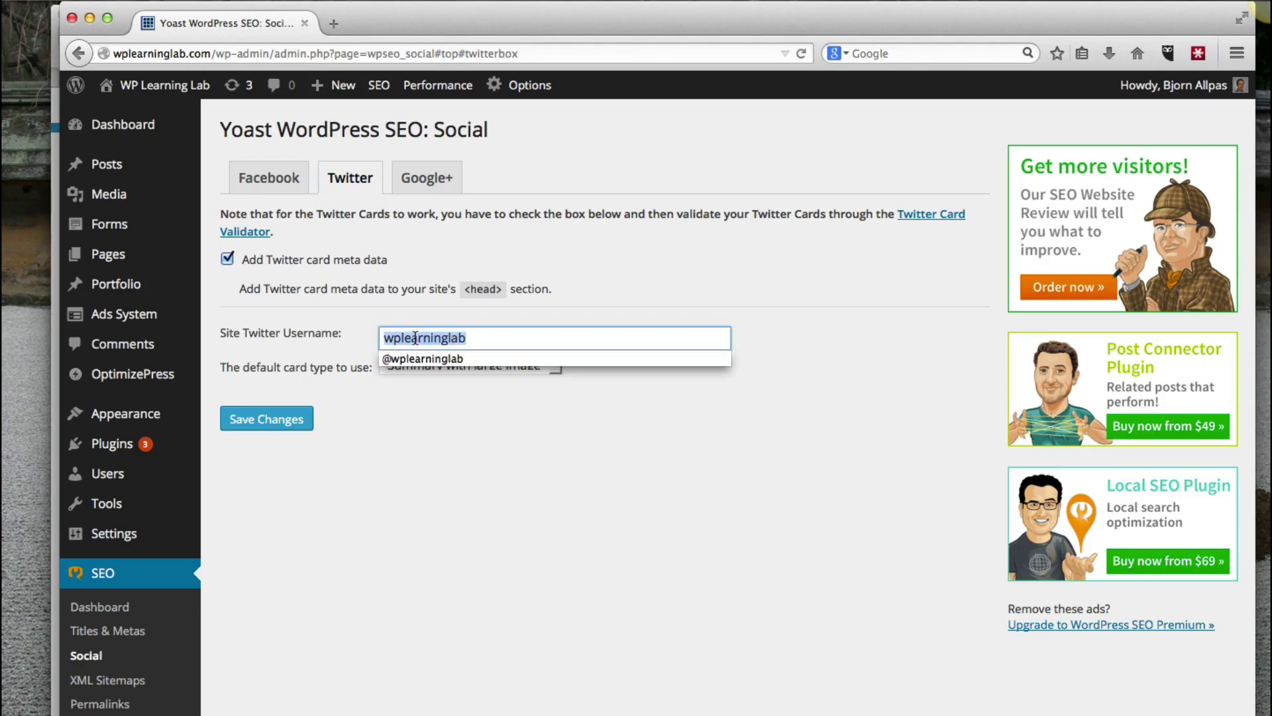
{"action": "left_click", "coordinate": [400, 399]}
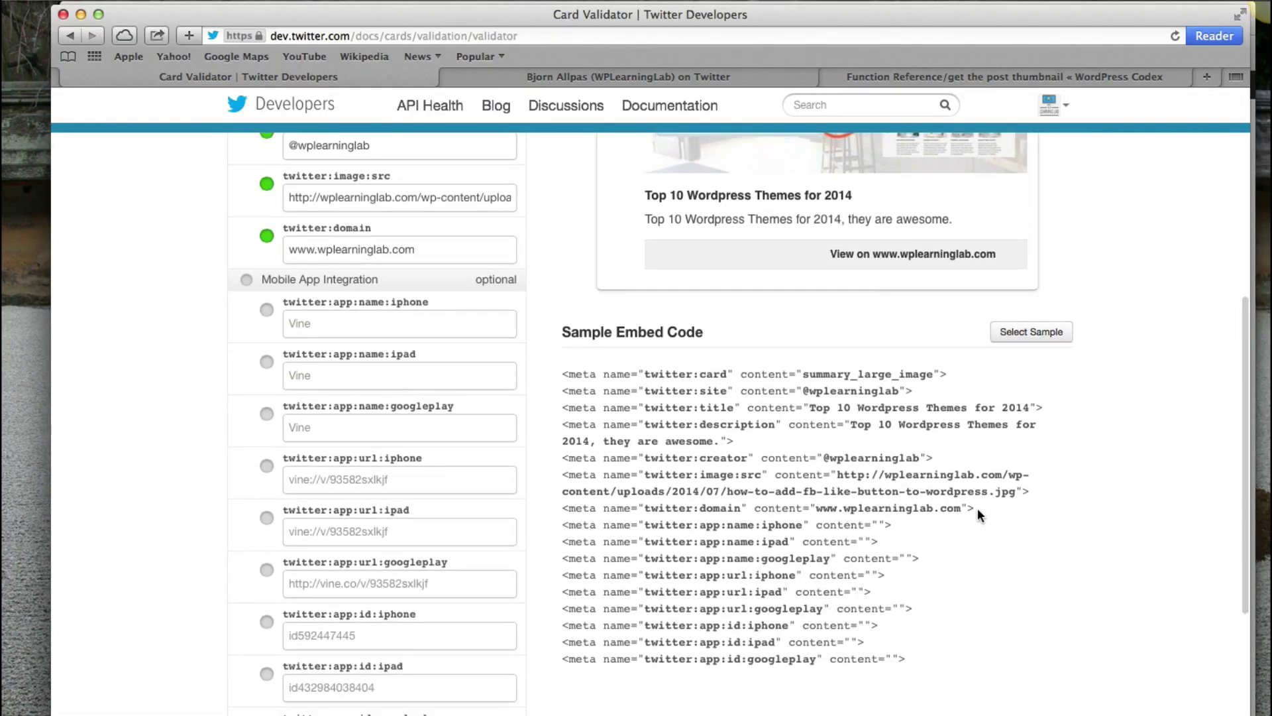
{"action": "left_click_drag", "start_coordinate": [920, 391], "coordinate": [562, 389]}
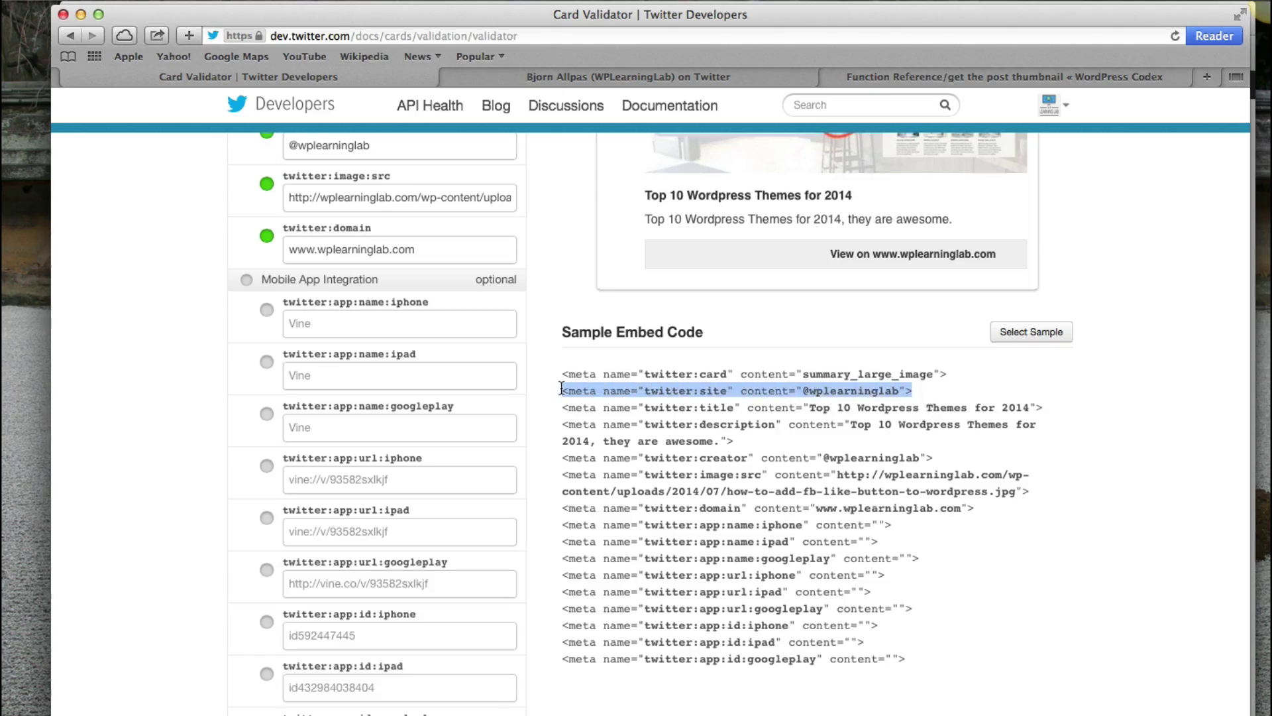
{"action": "left_click_drag", "start_coordinate": [919, 397], "coordinate": [561, 372]}
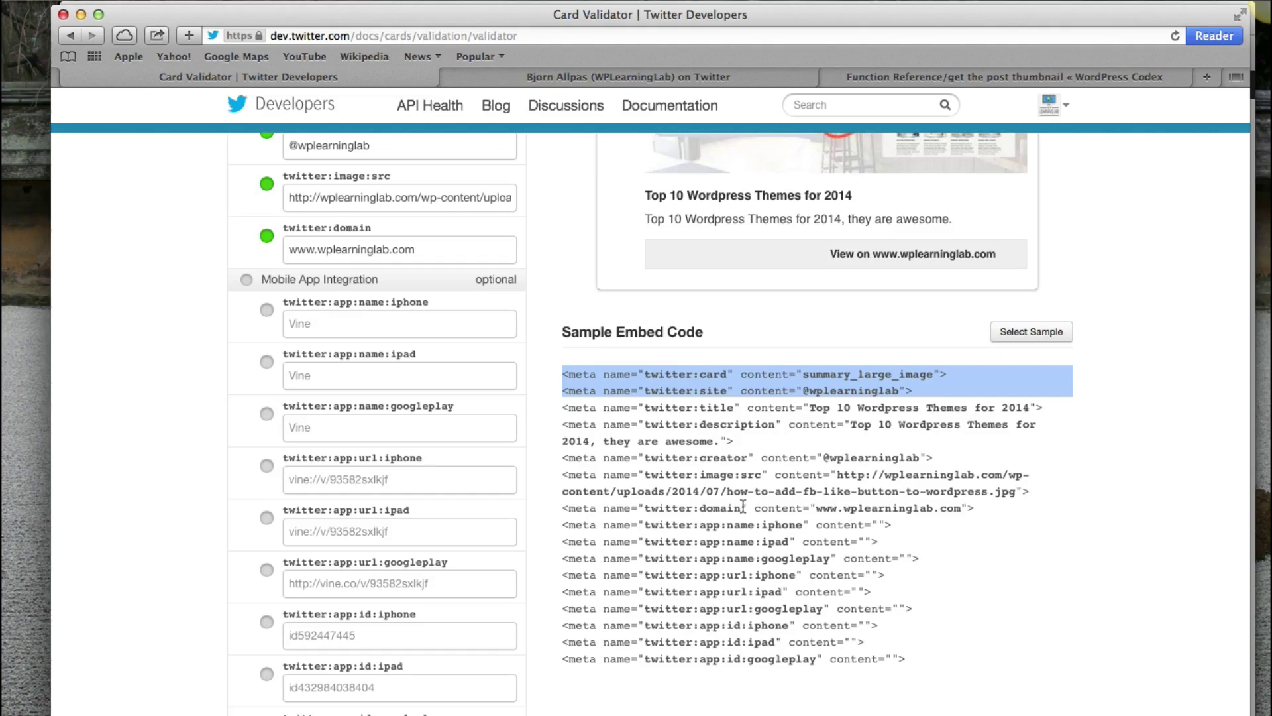
{"action": "scroll", "coordinate": [743, 506], "scroll_direction": "up", "scroll_amount": 5}
{"action": "key", "text": "super+Tab"}
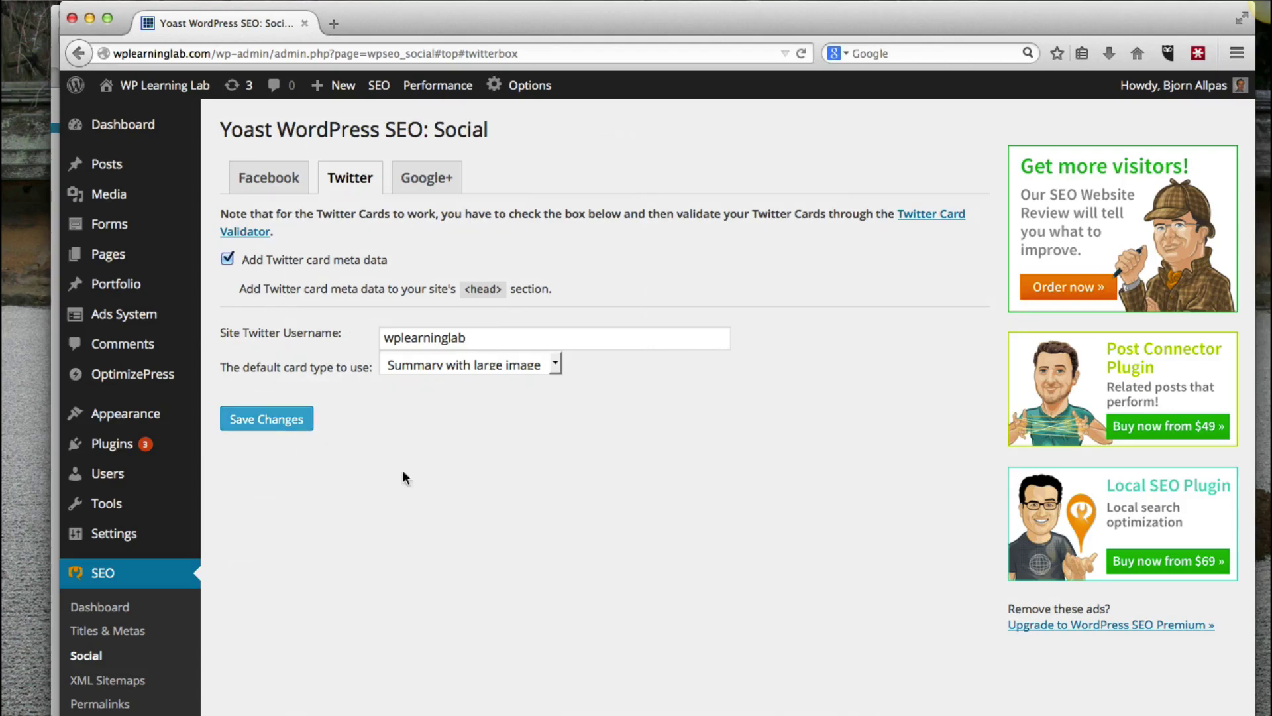
{"action": "key", "text": "super+Tab"}
{"action": "scroll", "coordinate": [386, 258], "scroll_direction": "up", "scroll_amount": 1}
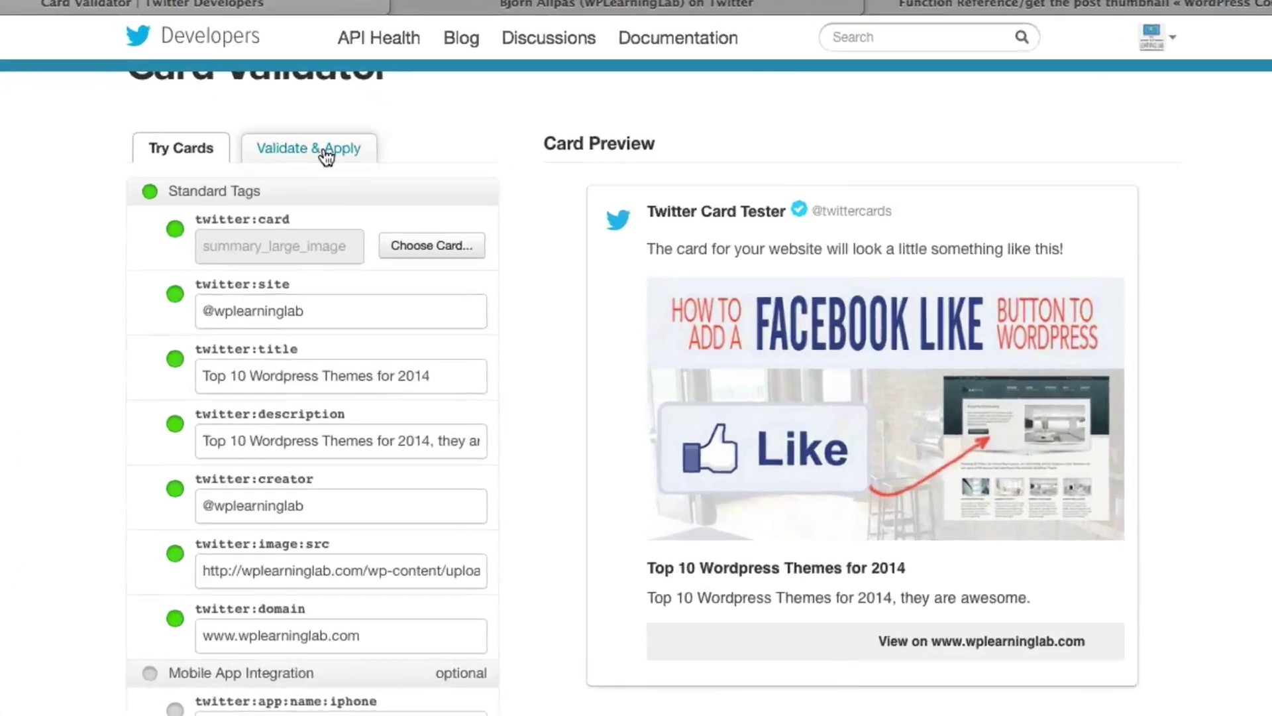
- Validate the Facebook Like Button post URL and review its passing tags and card preview
{"action": "left_click", "coordinate": [375, 195]}
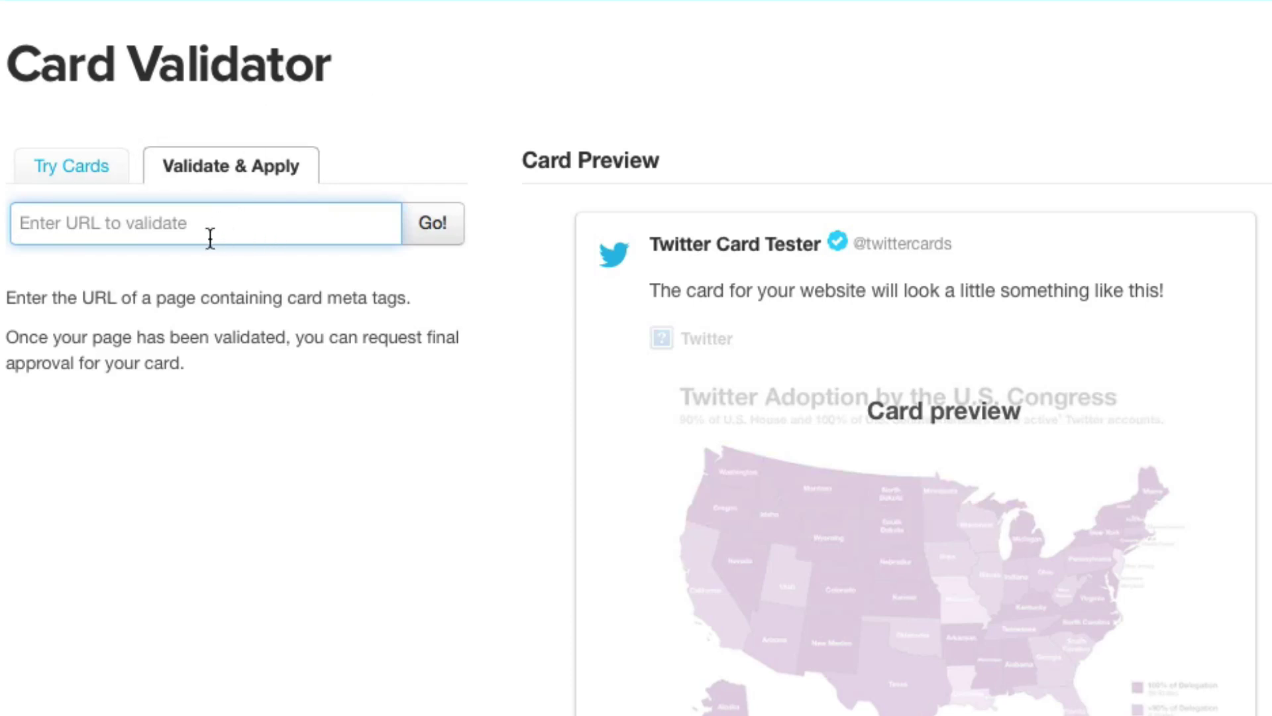
{"action": "key", "text": "ctrl+v"}
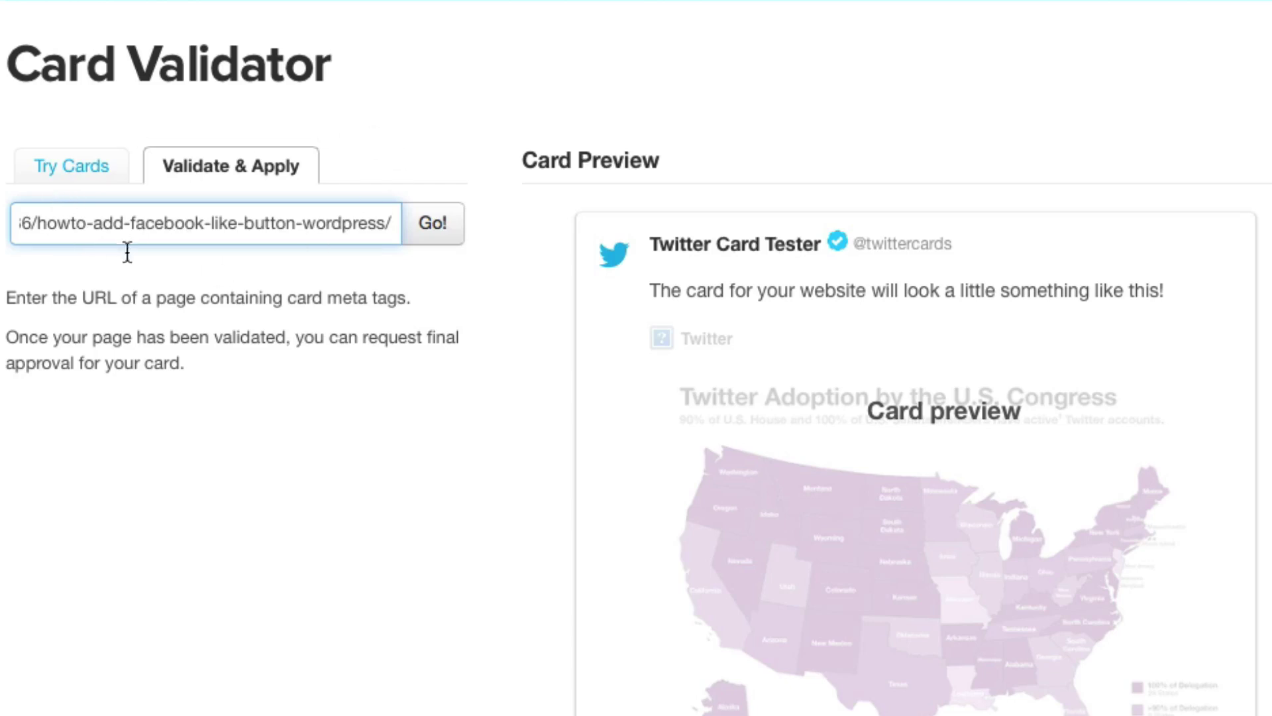
{"action": "left_click", "coordinate": [428, 237]}
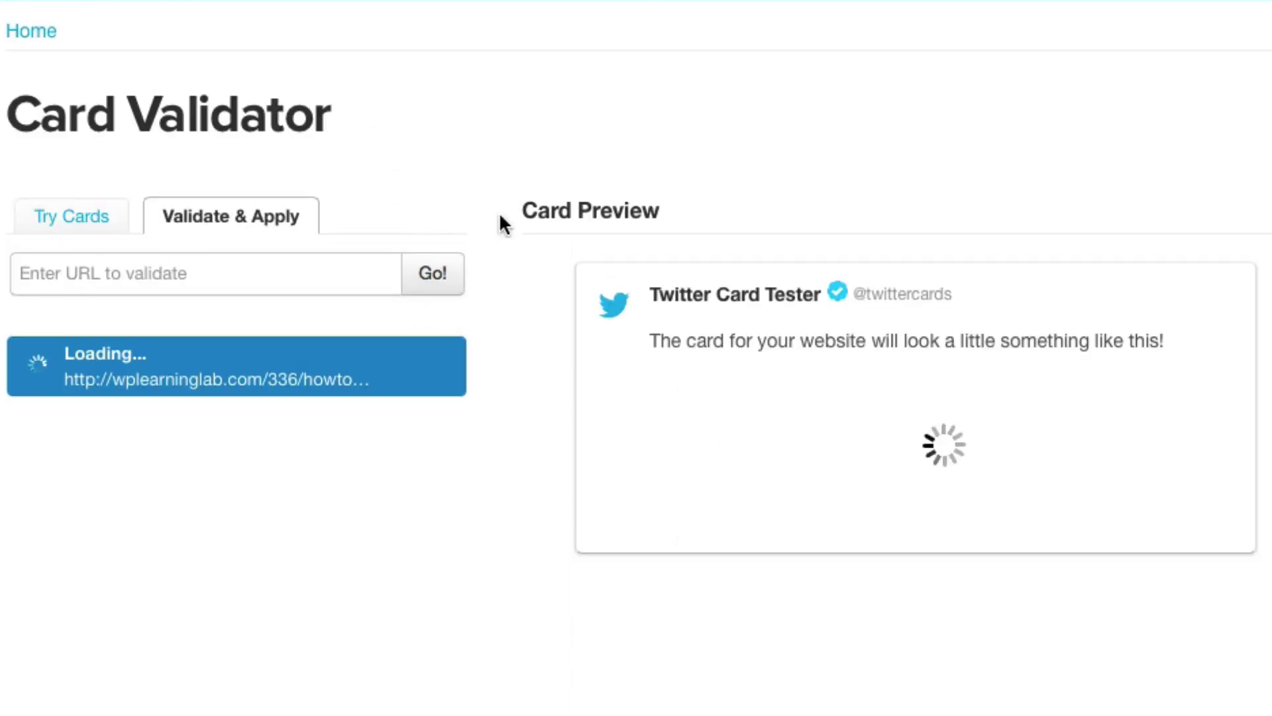
{"action": "scroll", "coordinate": [501, 221], "scroll_direction": "down", "scroll_amount": 6}
{"action": "scroll", "coordinate": [502, 221], "scroll_direction": "up", "scroll_amount": 3}
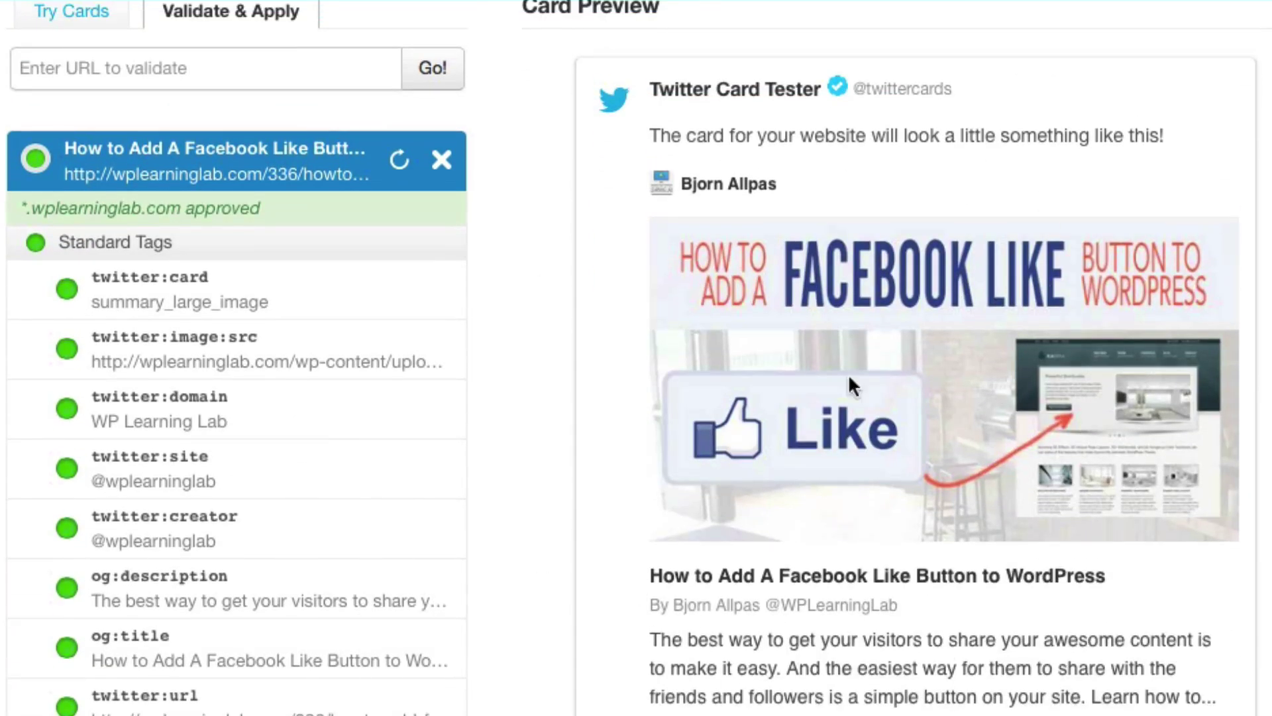
{"action": "scroll", "coordinate": [547, 502], "scroll_direction": "down", "scroll_amount": 3}
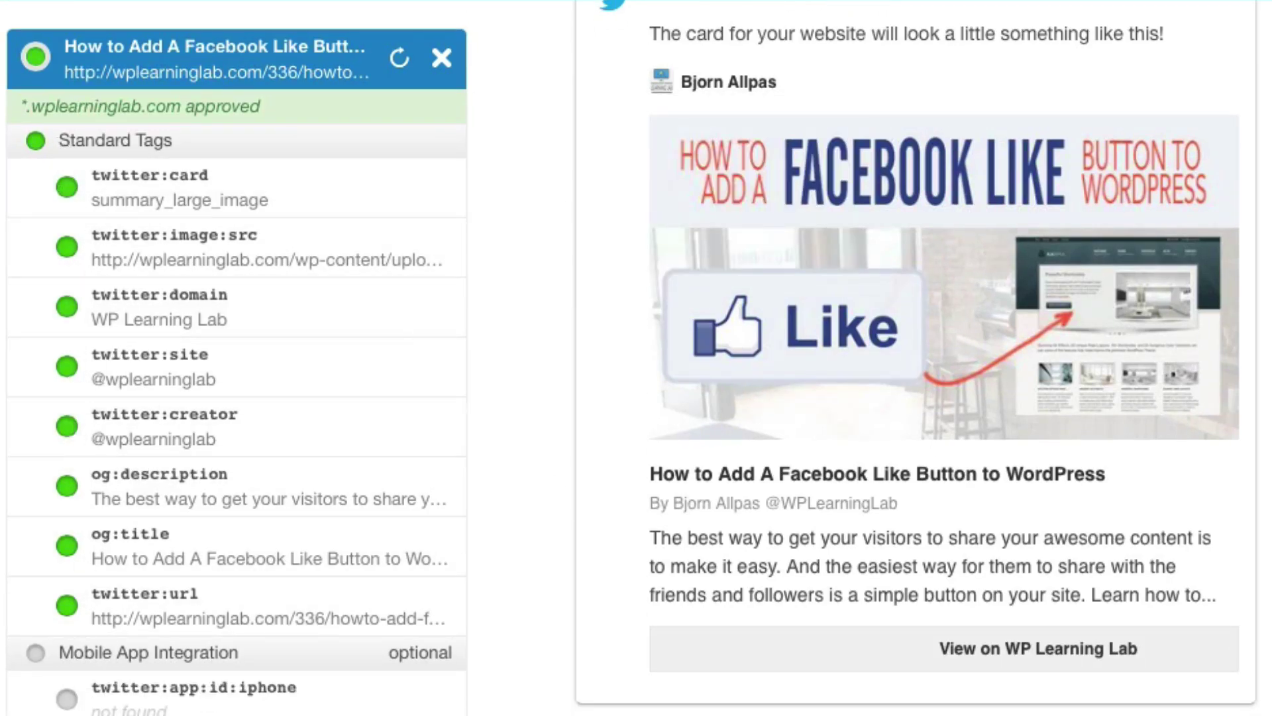
{"action": "scroll", "coordinate": [636, 358], "scroll_direction": "down", "scroll_amount": 10}
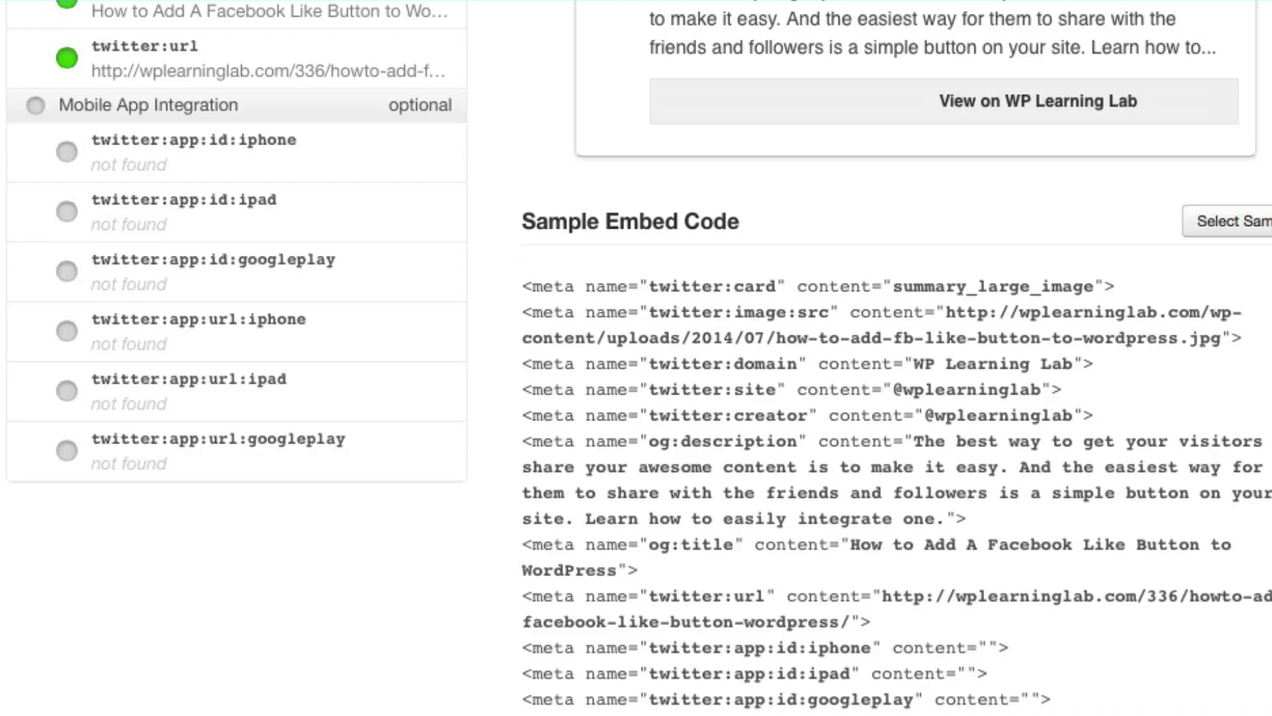
{"action": "scroll", "coordinate": [636, 358], "scroll_direction": "down", "scroll_amount": 3}
{"action": "scroll", "coordinate": [636, 358], "scroll_direction": "up", "scroll_amount": 15}
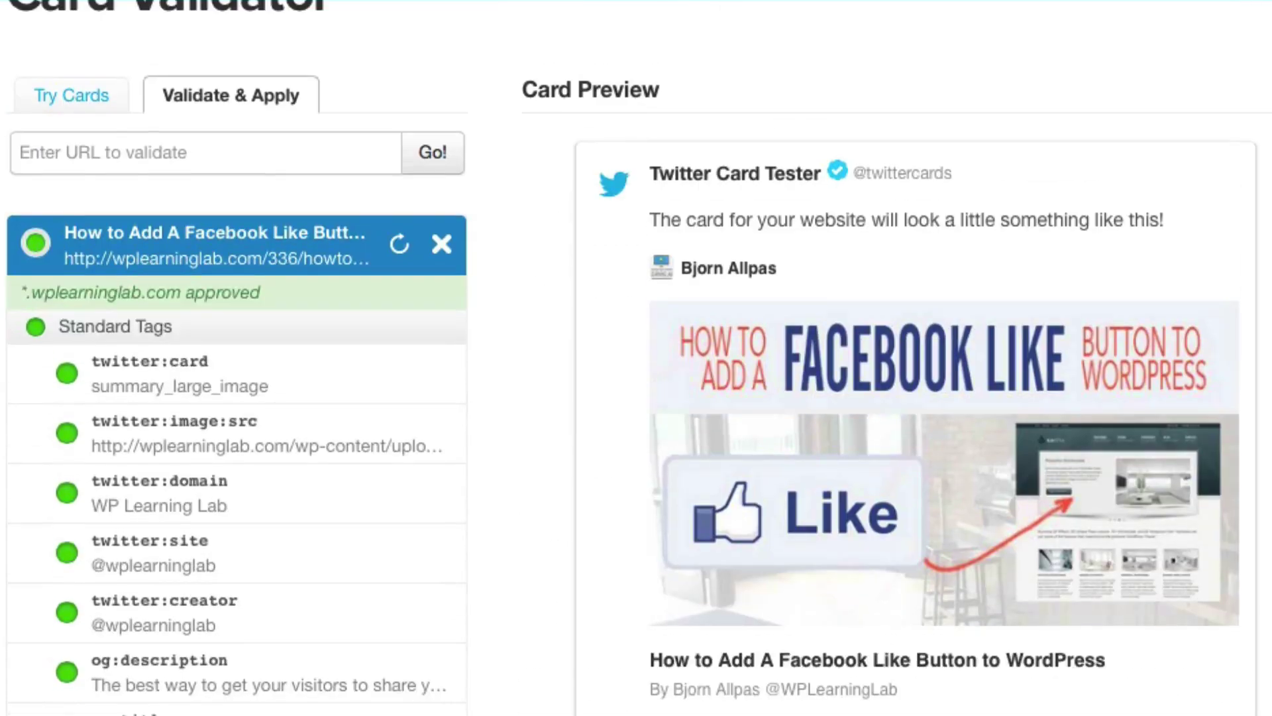
{"action": "scroll", "coordinate": [398, 232], "scroll_direction": "down", "scroll_amount": 1}
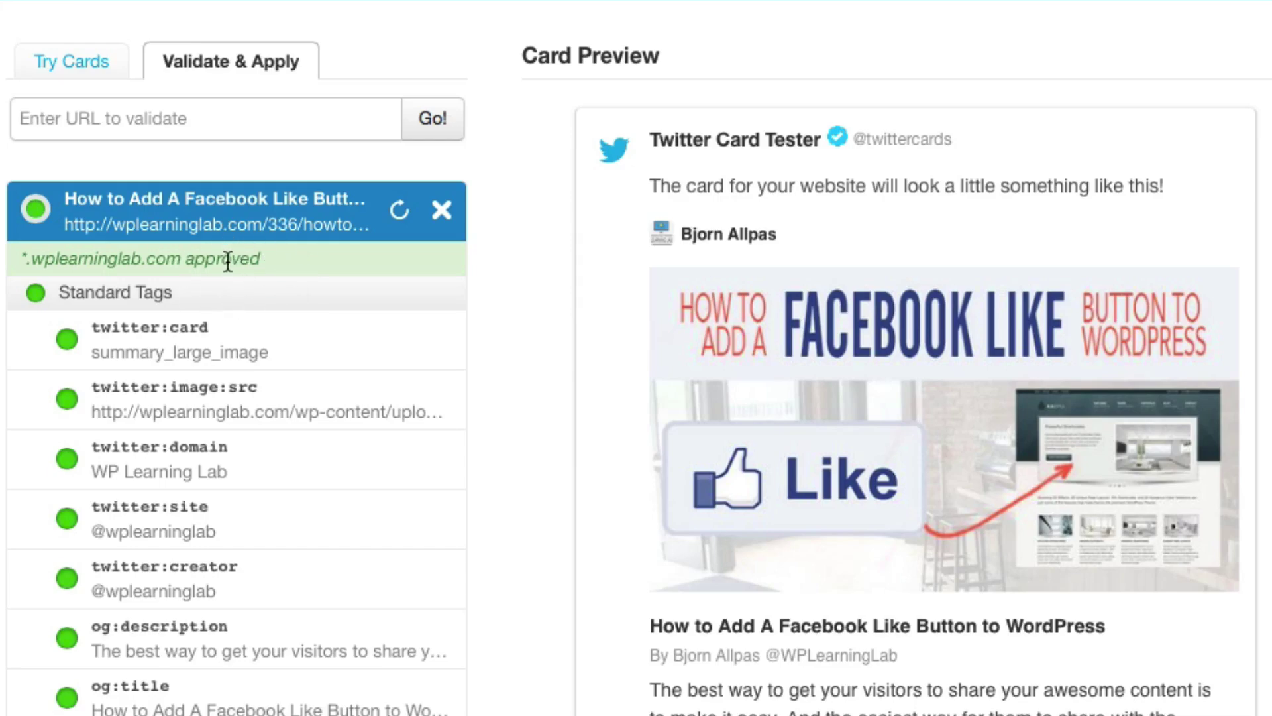
{"action": "scroll", "coordinate": [228, 384], "scroll_direction": "down", "scroll_amount": 10}
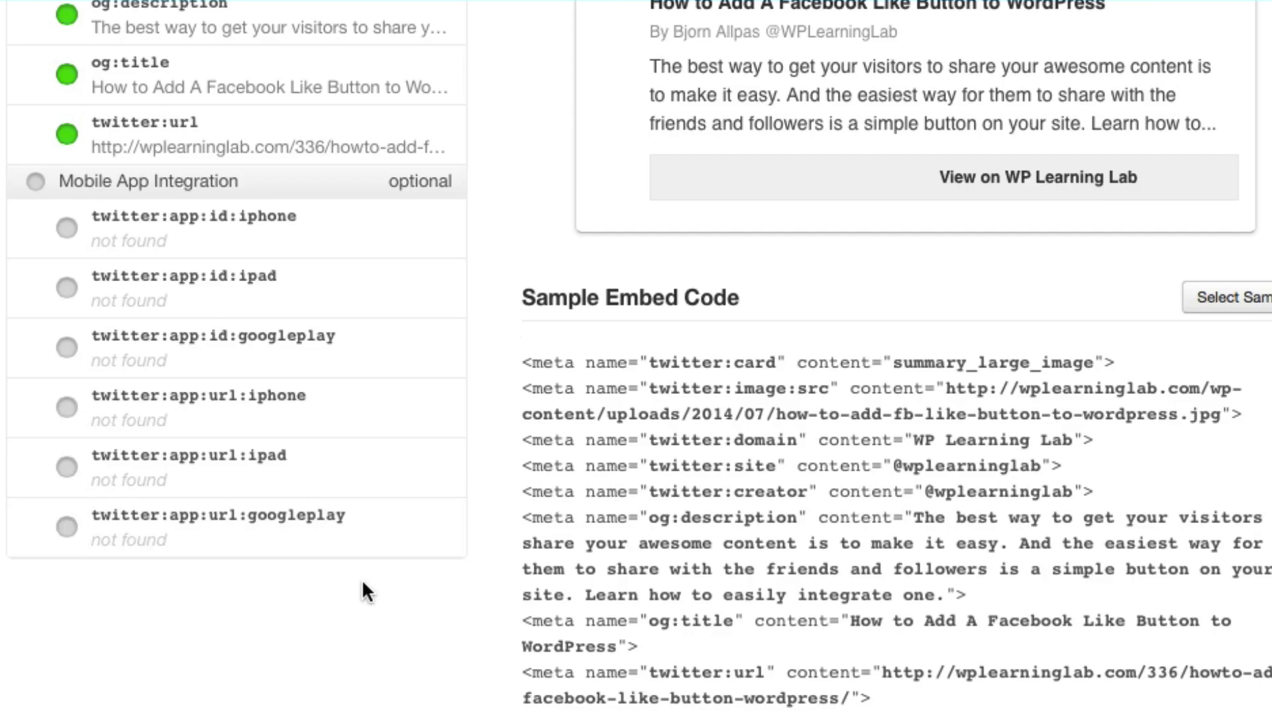
{"action": "scroll", "coordinate": [363, 587], "scroll_direction": "up", "scroll_amount": 10}
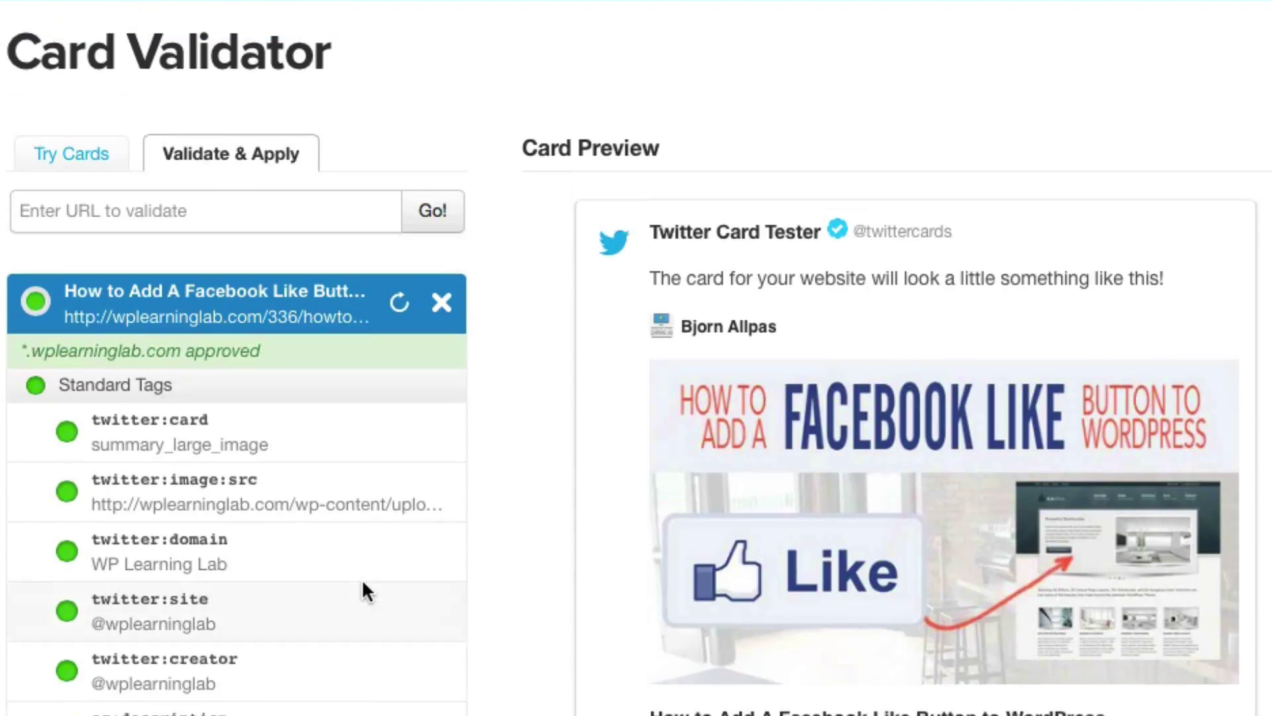